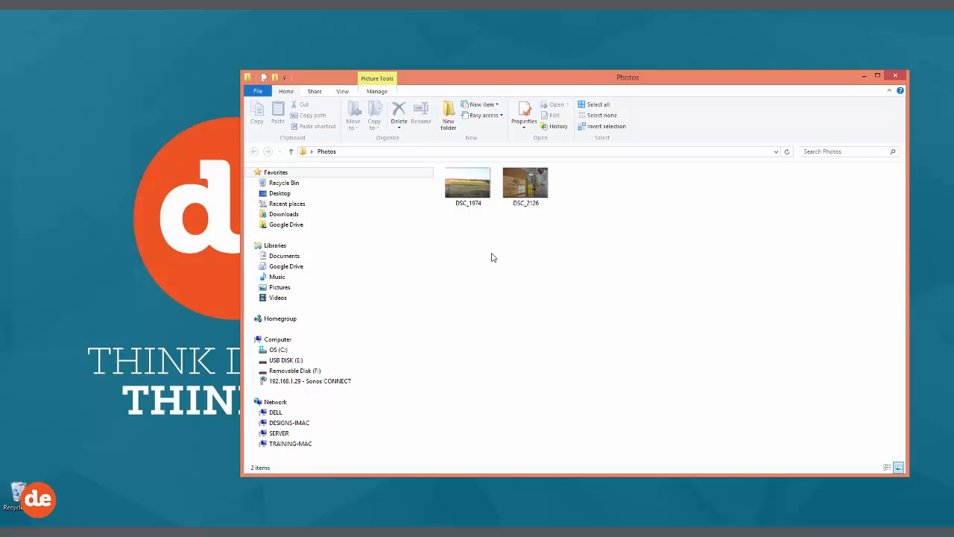
pyautogui.moveTo(552, 220); pyautogui.dragTo(470, 192)
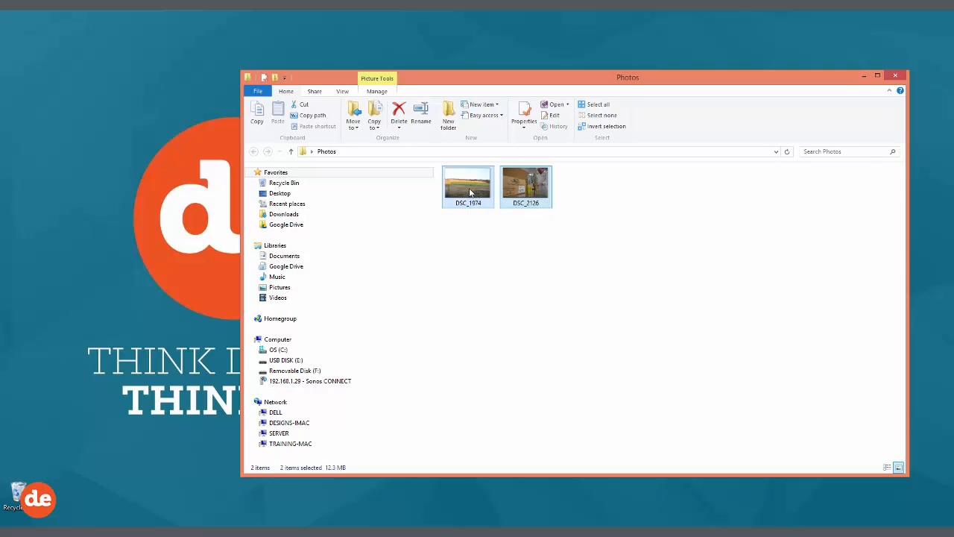
pyautogui.click(470, 231)
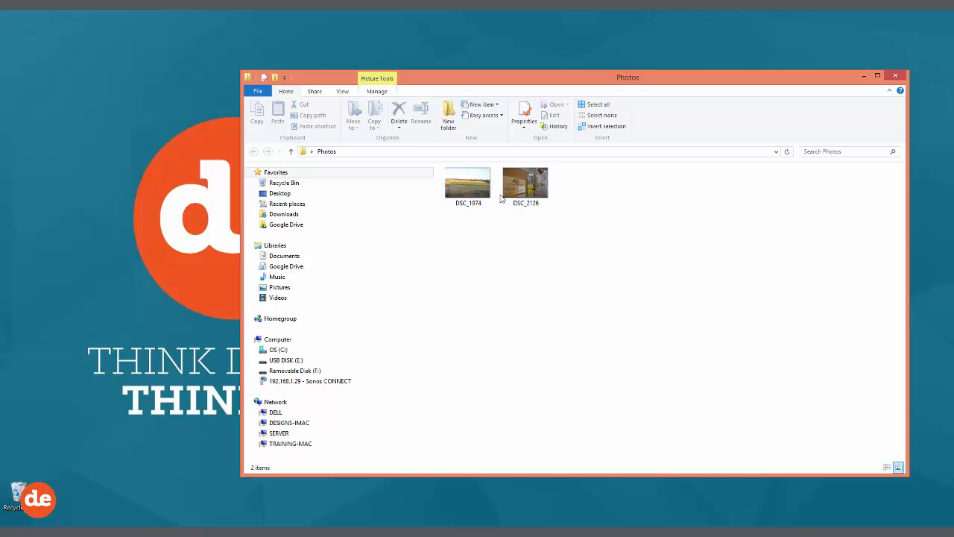
# Step: Open the DSC_1974 photo in Picasa Photo Viewer and send it to Picasa for editing
pyautogui.moveTo(464, 182)
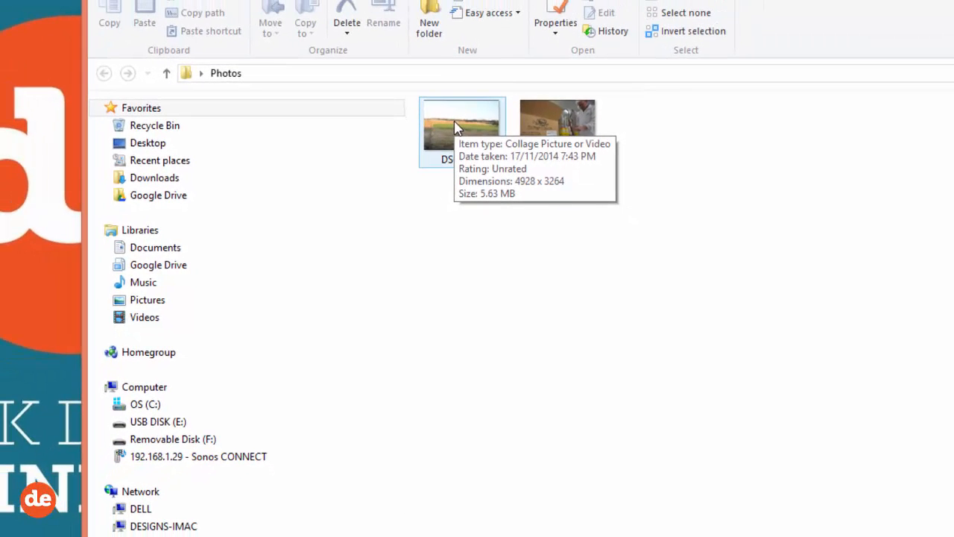
pyautogui.rightClick(455, 126)
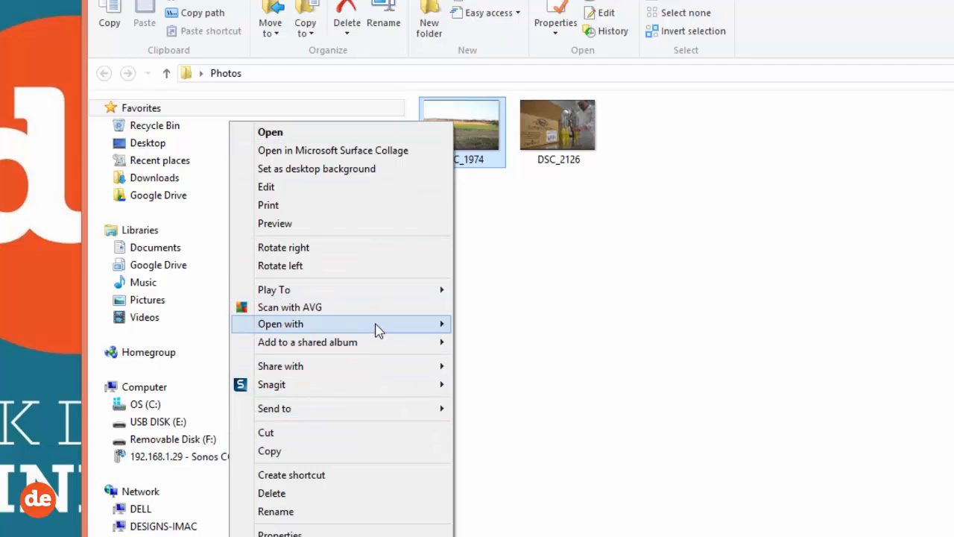
pyautogui.moveTo(378, 328)
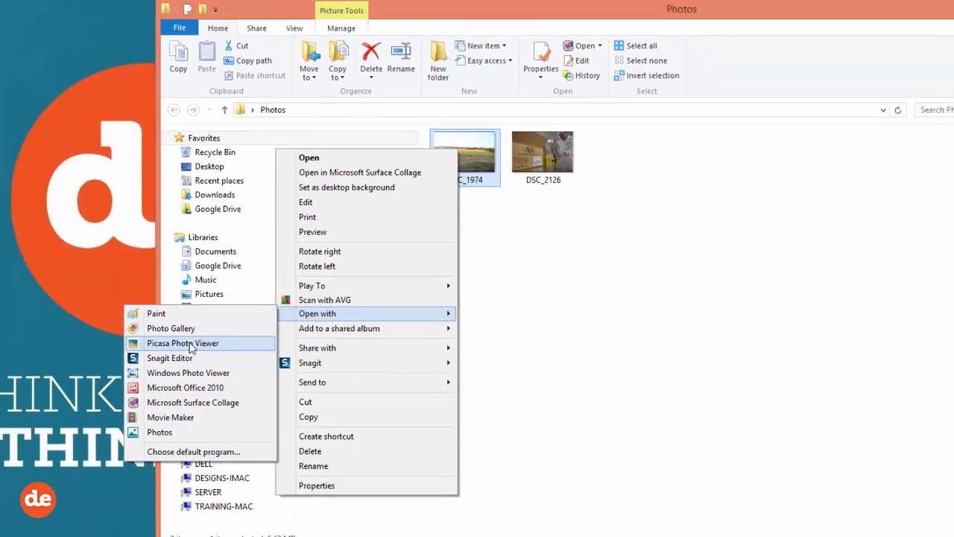
pyautogui.click(112, 362)
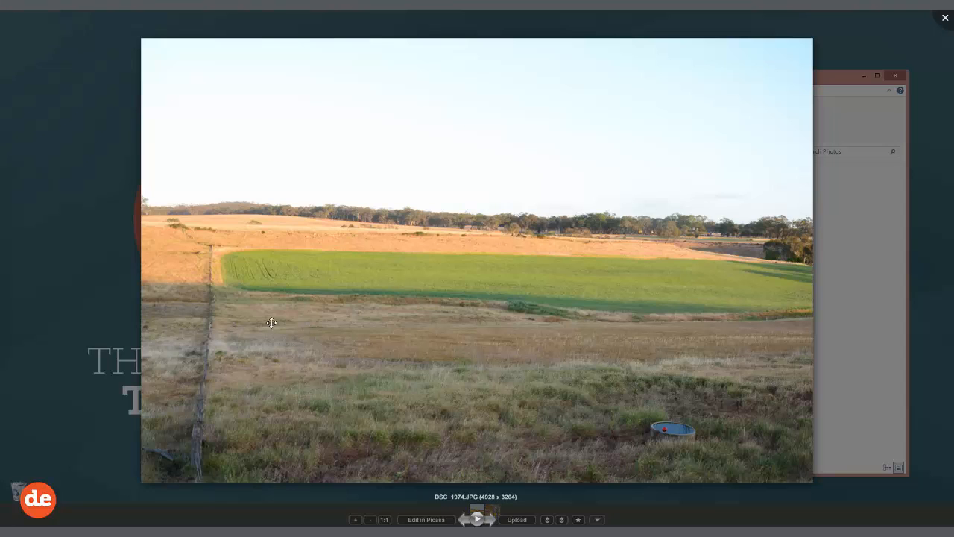
pyautogui.rightClick(467, 281)
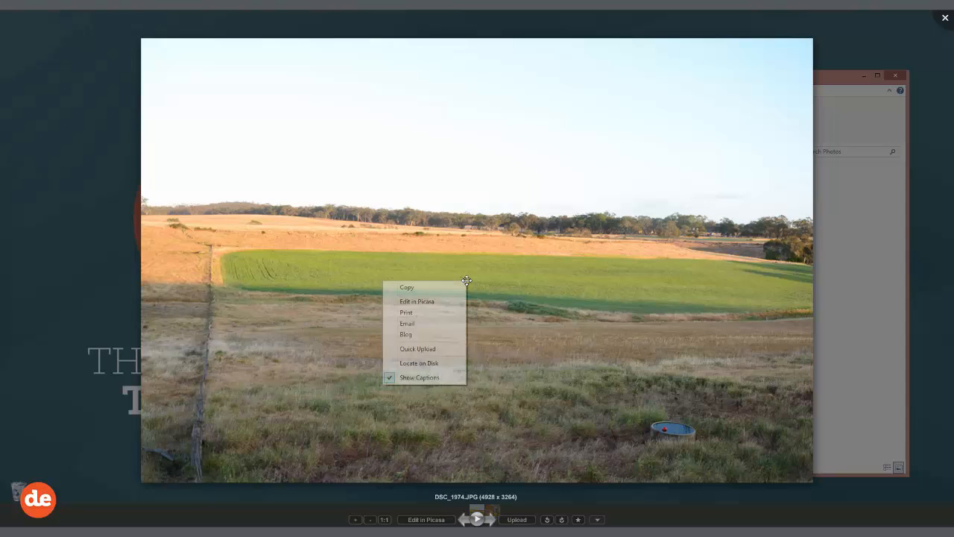
pyautogui.click(424, 302)
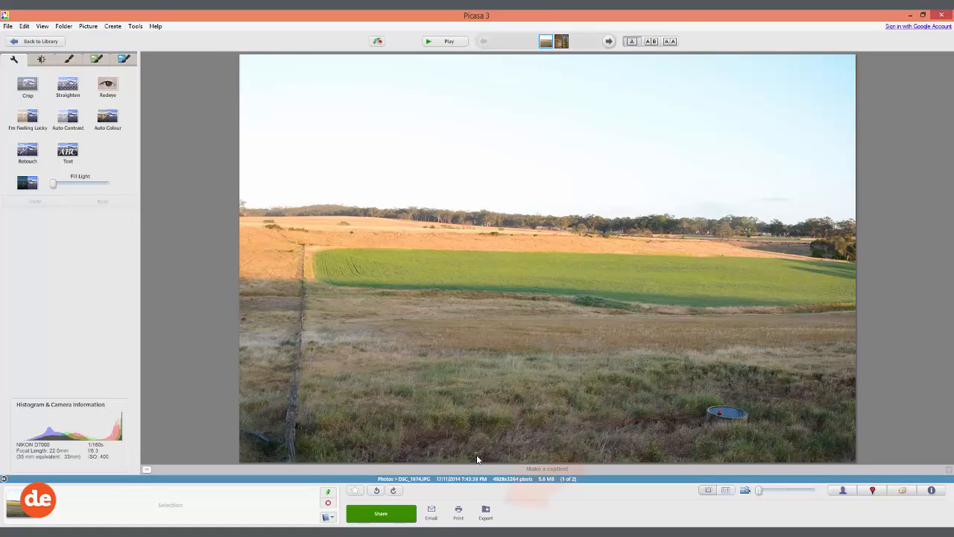
# Step: Start exporting the photo to a folder and name the exported folder web-ready
pyautogui.click(485, 512)
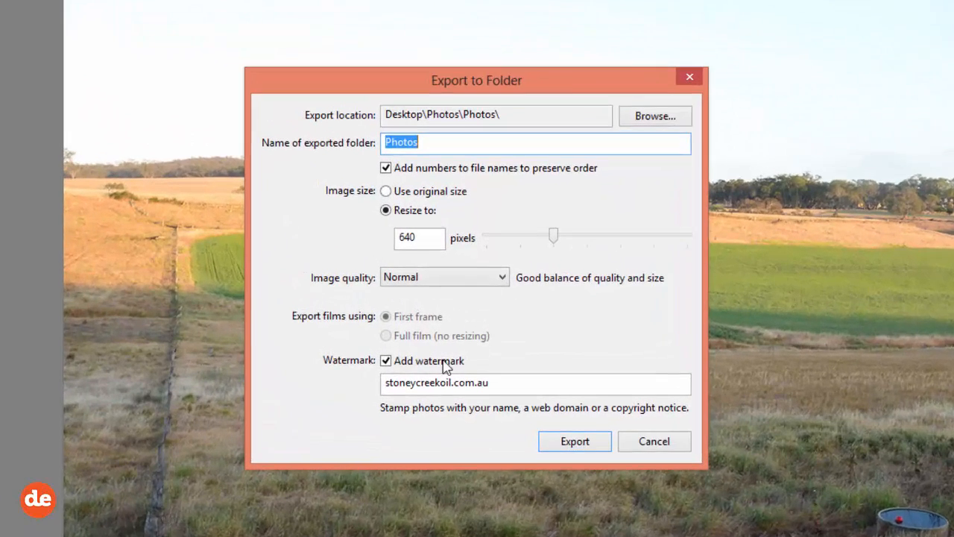
pyautogui.write('we')
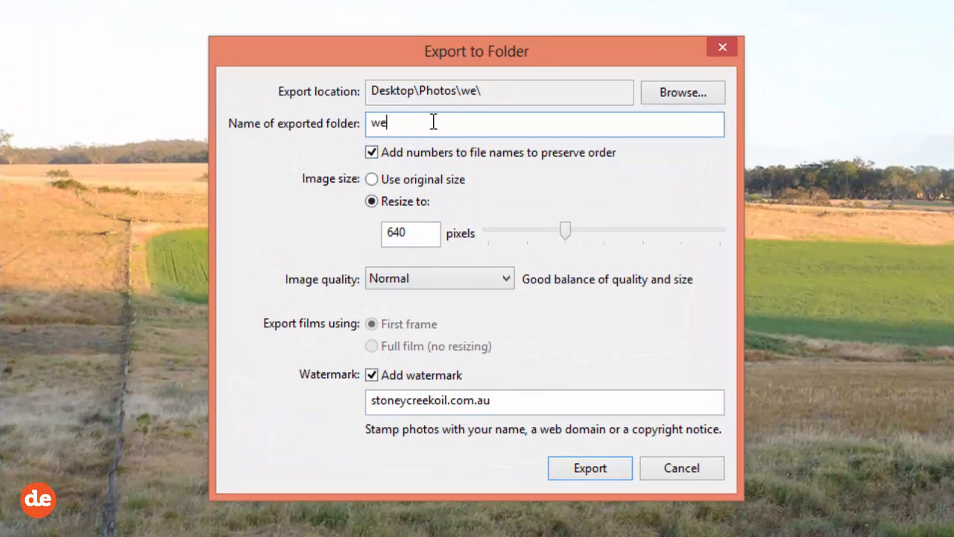
pyautogui.write('b-ready')
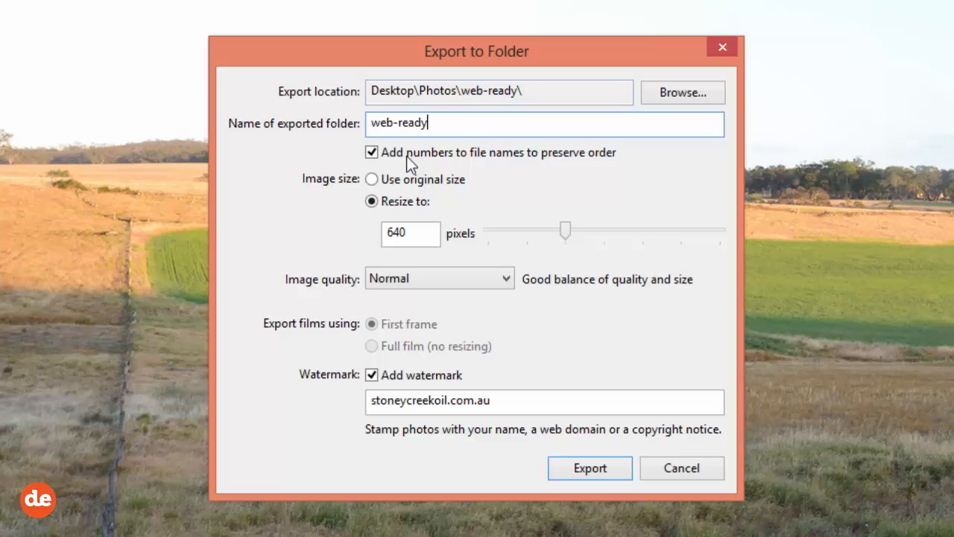
# Step: Turn file-name numbering off and on again, and try a 480-pixel export size before restoring 640 pixels
pyautogui.click(372, 153)
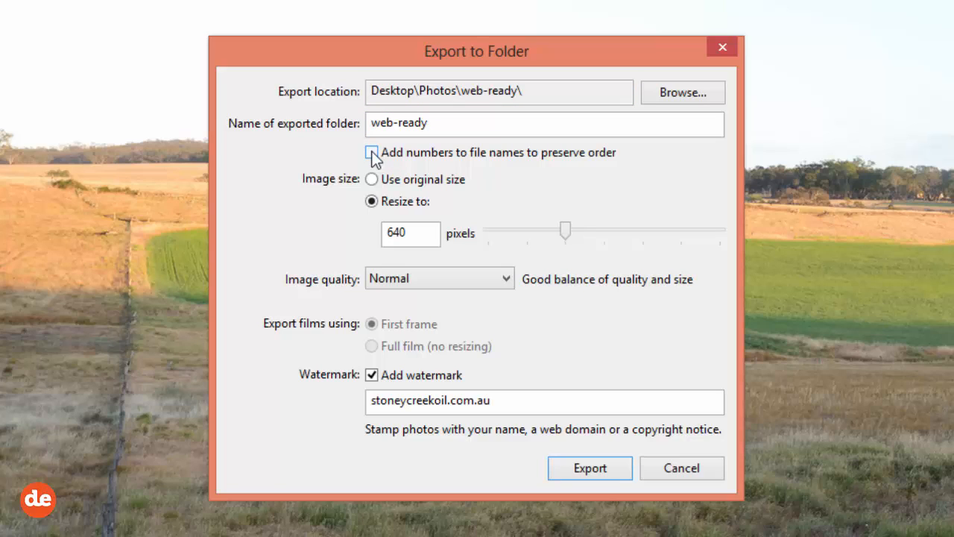
pyautogui.click(372, 154)
pyautogui.moveTo(380, 231); pyautogui.dragTo(436, 233)
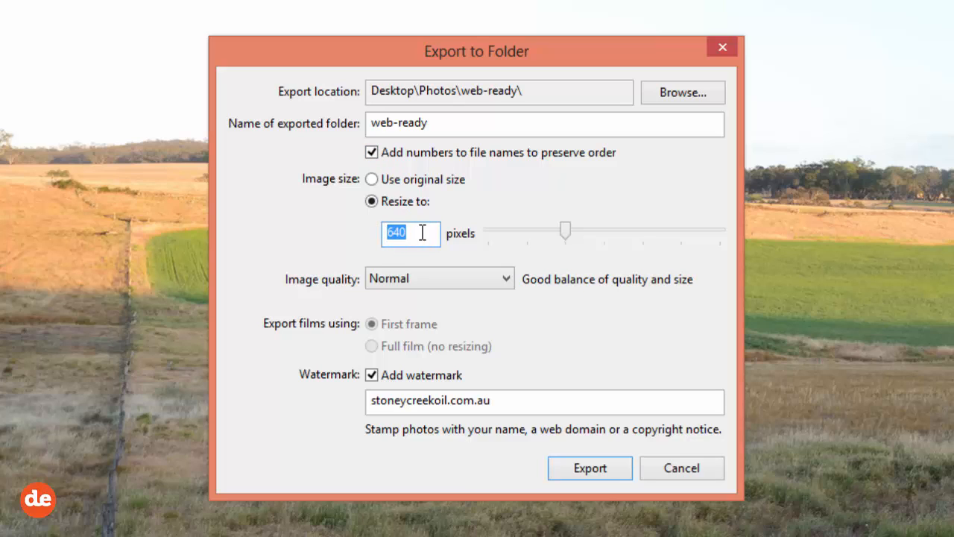
pyautogui.write('580')
pyautogui.click(555, 230)
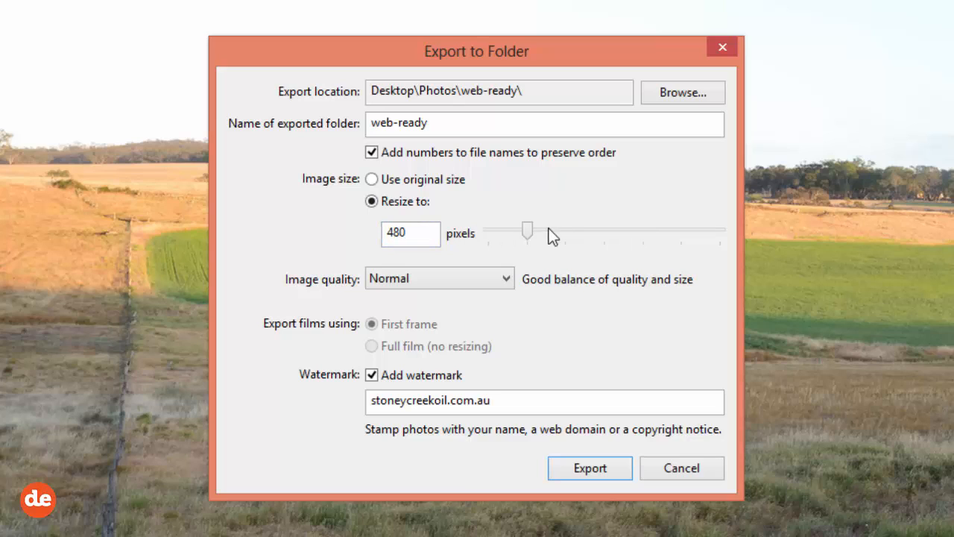
pyautogui.moveTo(528, 231); pyautogui.dragTo(584, 248)
# Step: Choose Normal image quality and export the photo with the stoneycreekoil.com.au watermark
pyautogui.click(451, 274)
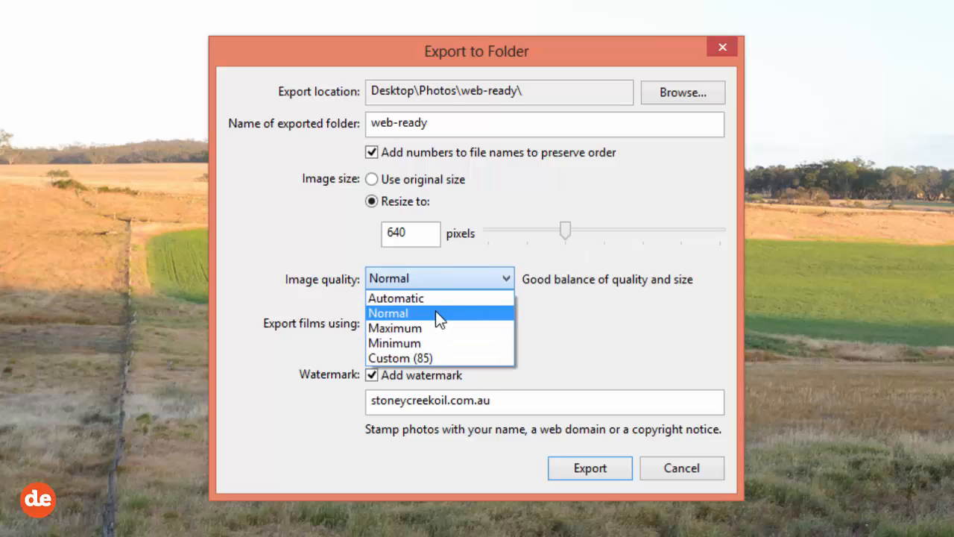
pyautogui.click(436, 311)
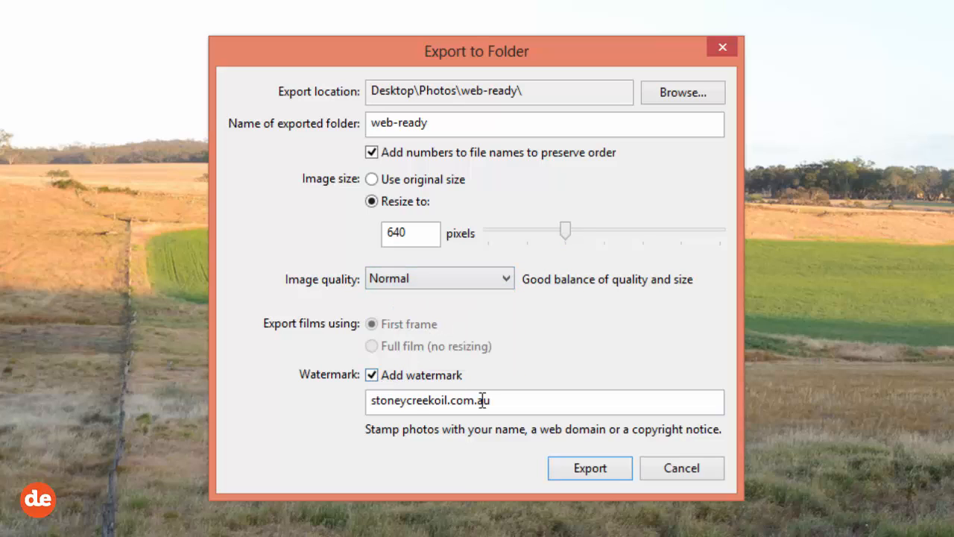
pyautogui.moveTo(525, 408); pyautogui.dragTo(358, 400)
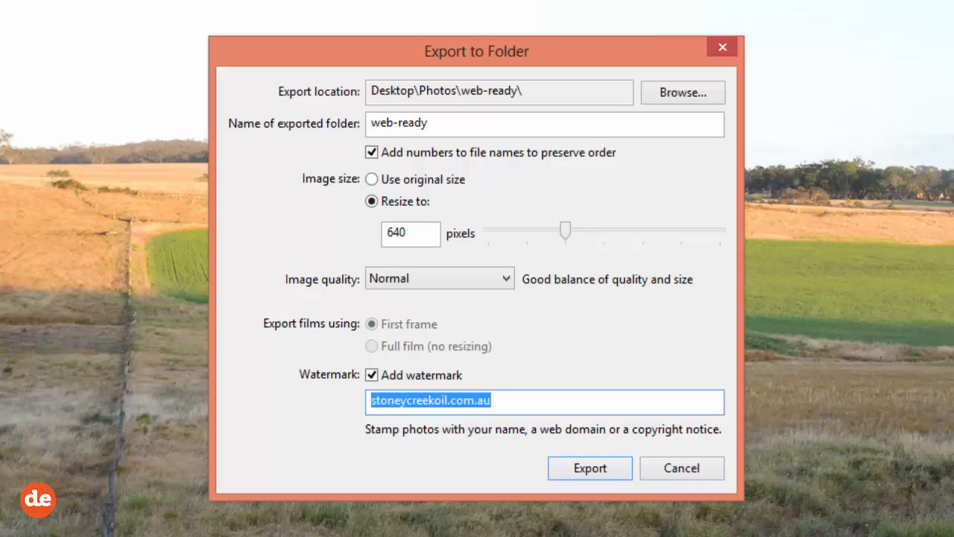
pyautogui.click(579, 466)
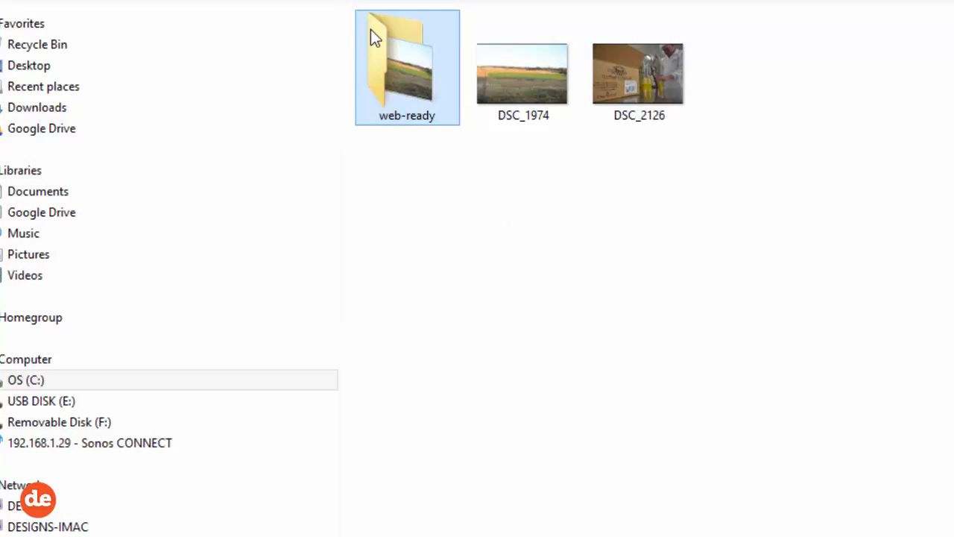
# Step: Open the web-ready folder, check the watermark on the exported photo in Picasa Photo Viewer and close the viewer
pyautogui.doubleClick(376, 37)
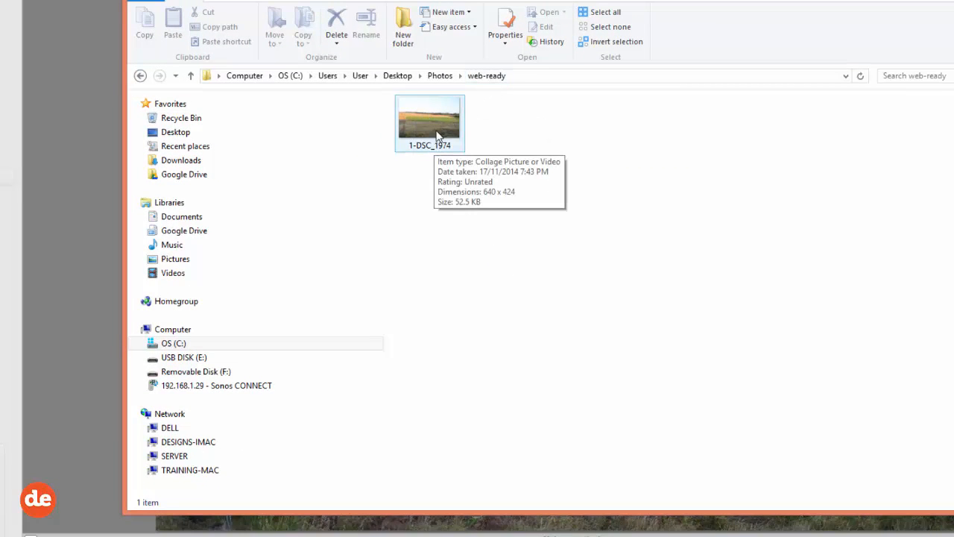
pyautogui.rightClick(436, 126)
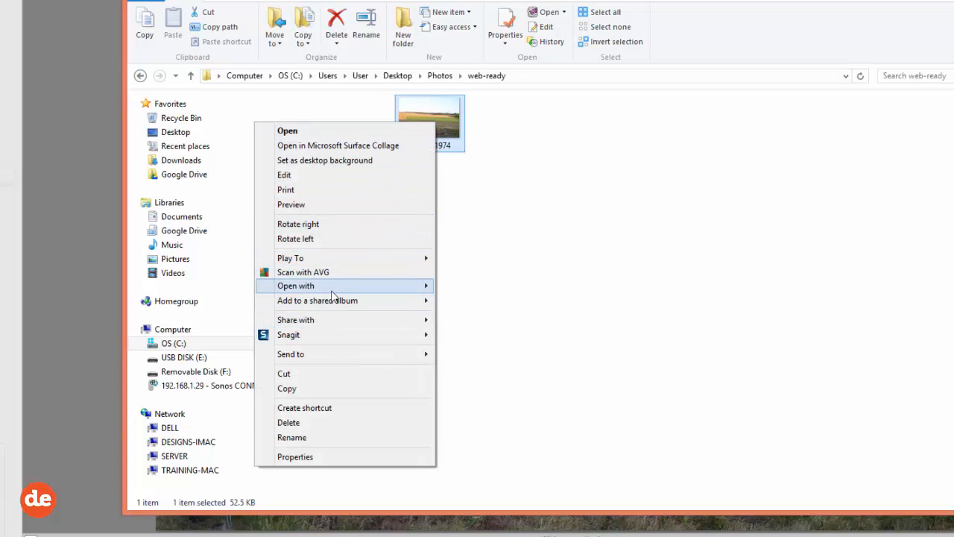
pyautogui.moveTo(332, 291)
pyautogui.click(192, 316)
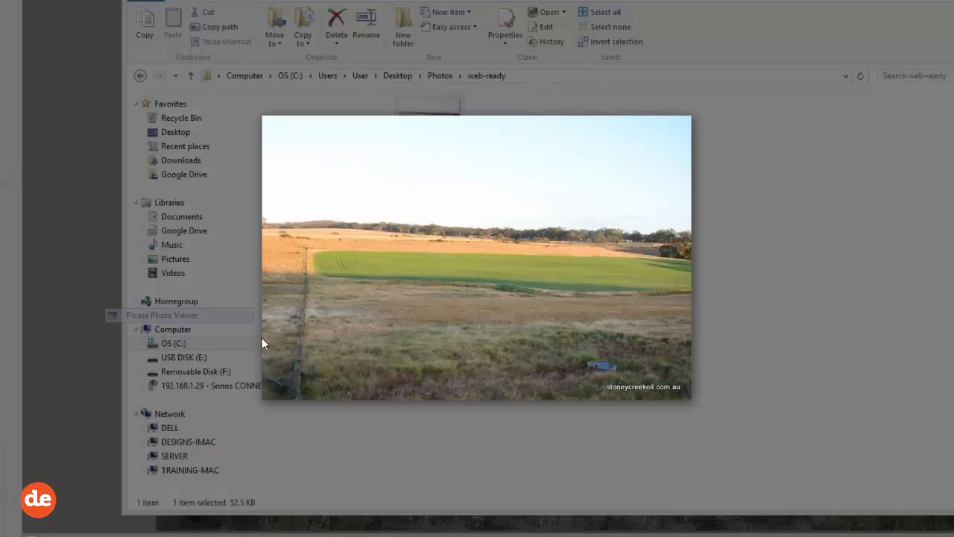
pyautogui.doubleClick(668, 377)
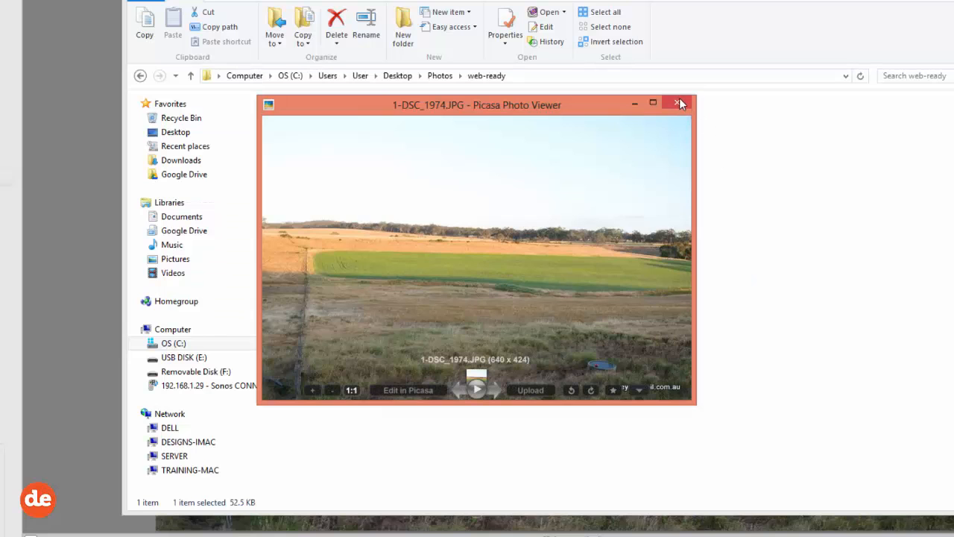
pyautogui.click(661, 113)
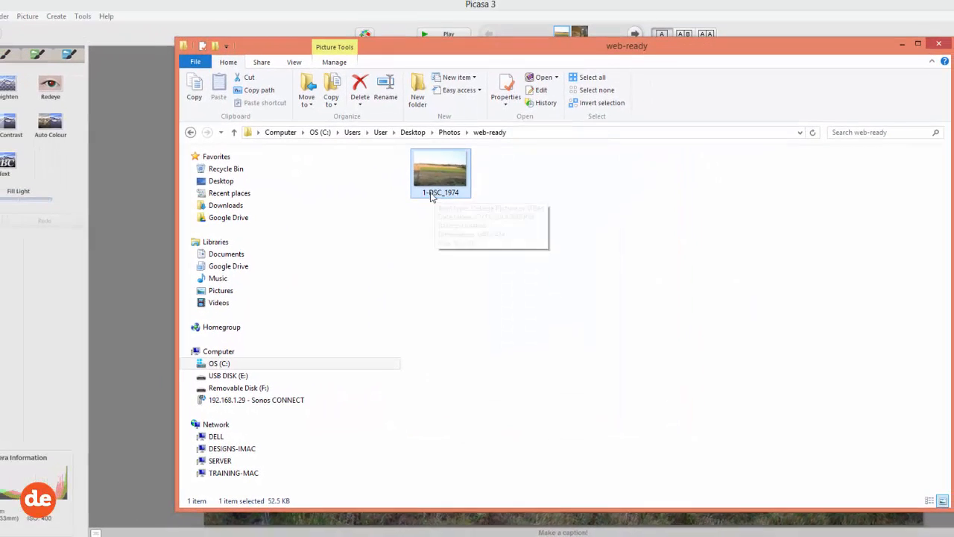
# Step: Rename the exported photo in the web-ready folder as stoney-creek-oil-linseed-paddock
pyautogui.rightClick(439, 194)
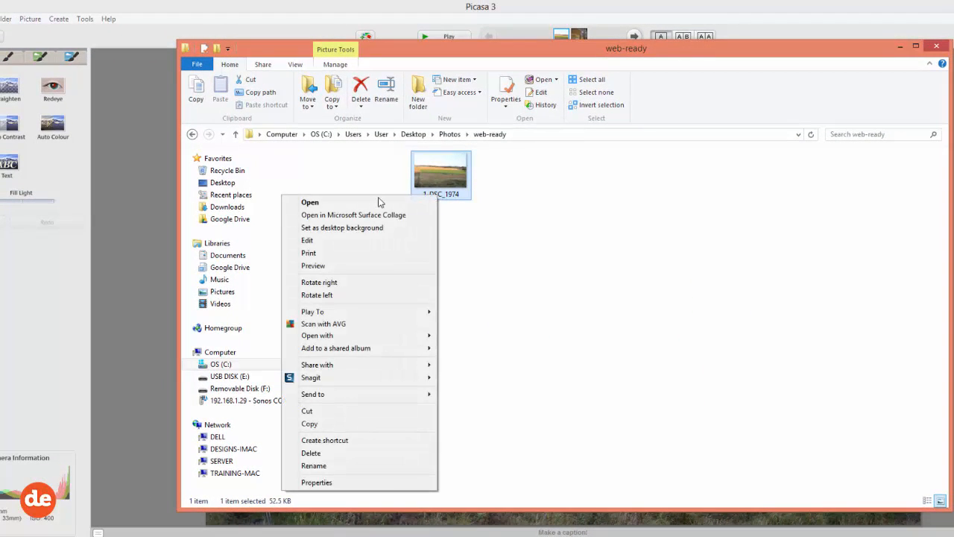
pyautogui.click(348, 467)
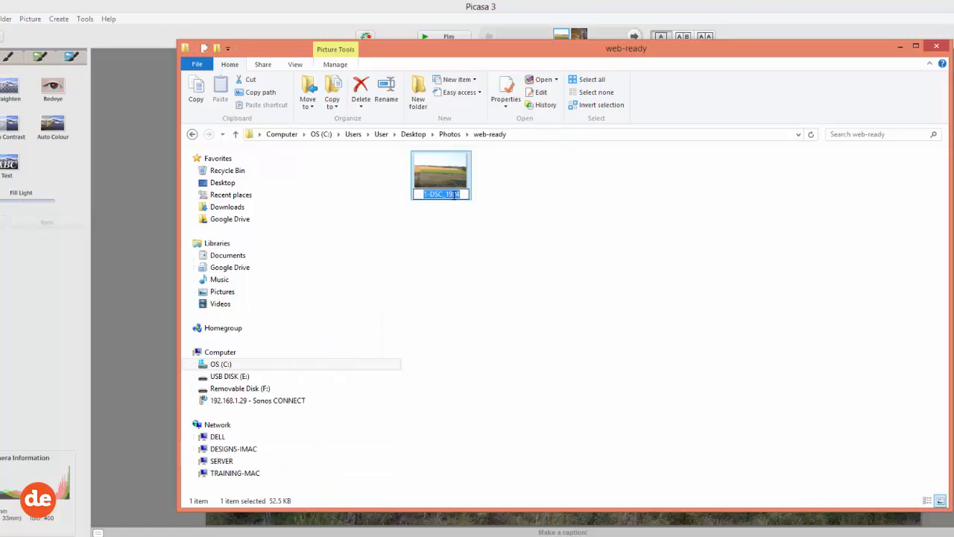
pyautogui.write('stoney-')
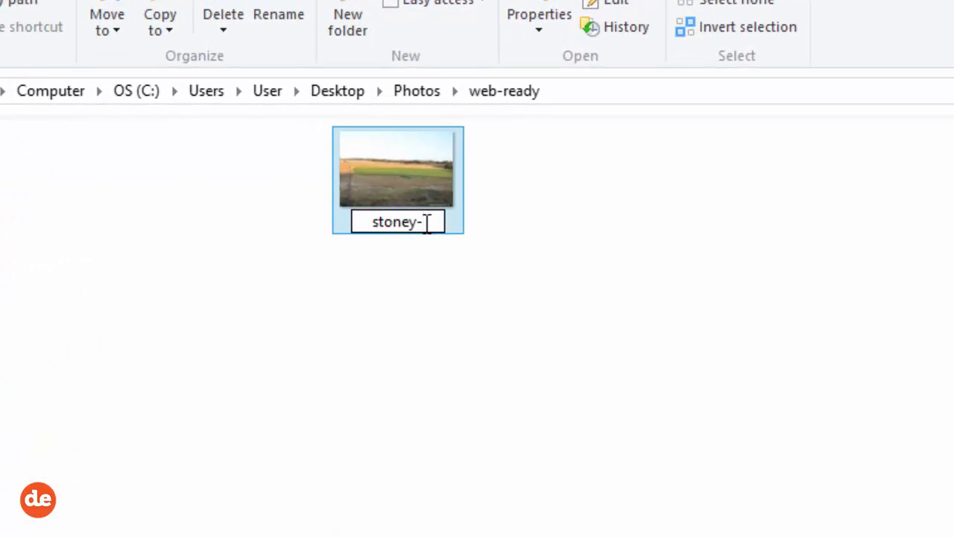
pyautogui.write('creek')
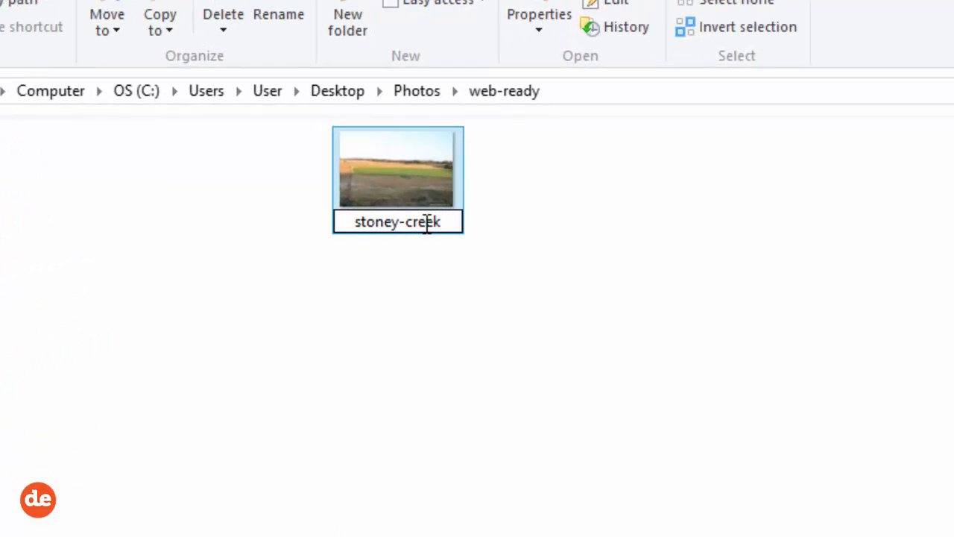
pyautogui.write('-oil')
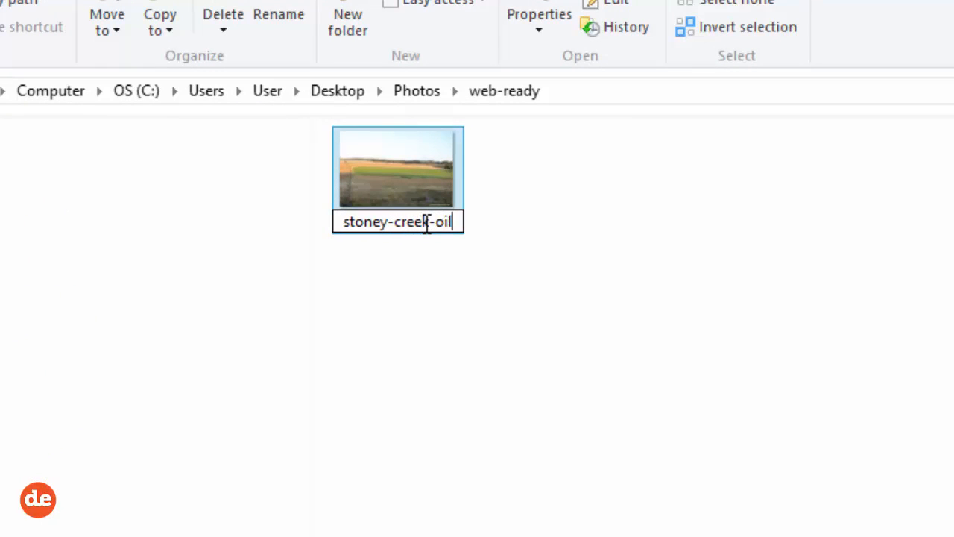
pyautogui.write('-paddock')
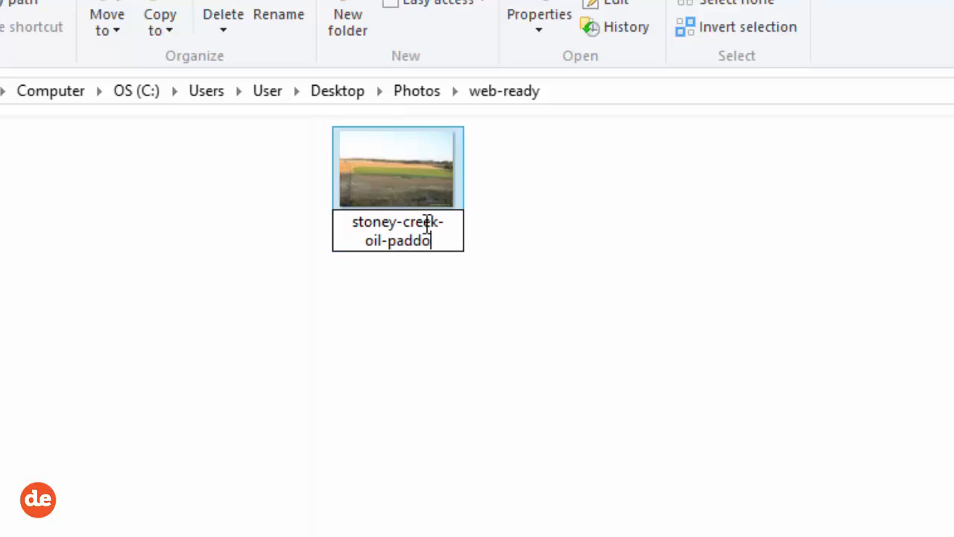
pyautogui.press('Left')
pyautogui.press('Left')
pyautogui.press('Left')
pyautogui.press('Left')
pyautogui.press('Left')
pyautogui.press('Left')
pyautogui.press('Left')
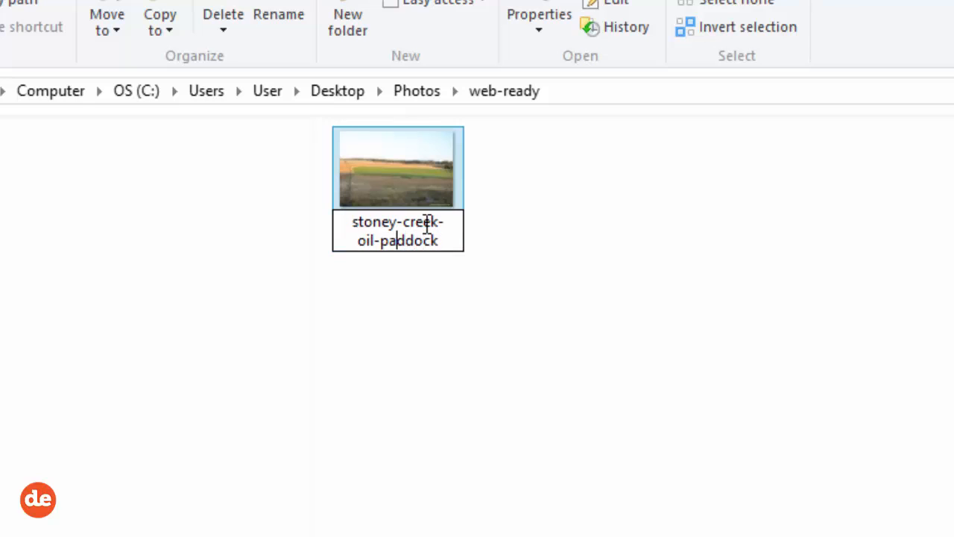
pyautogui.write('linseed-')
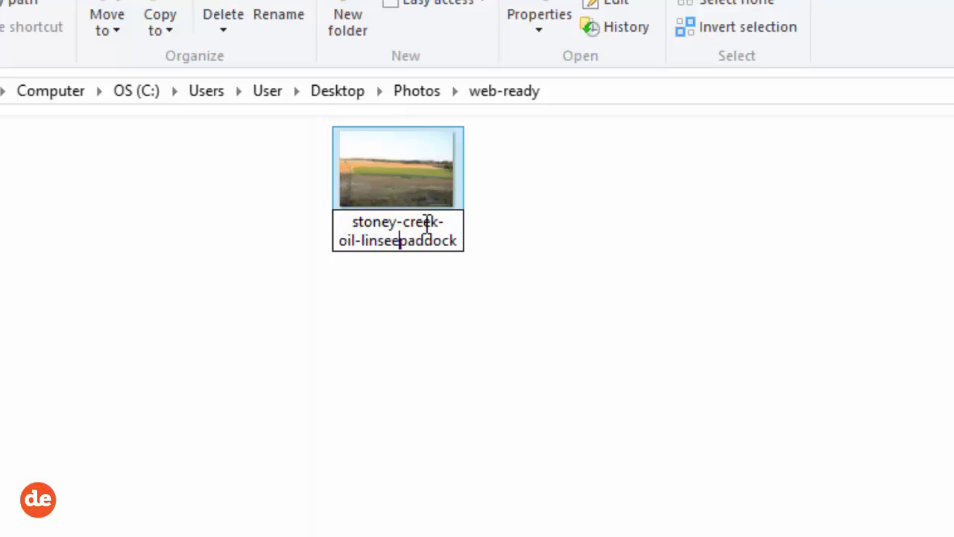
pyautogui.press('BackSpace')
pyautogui.write('-')
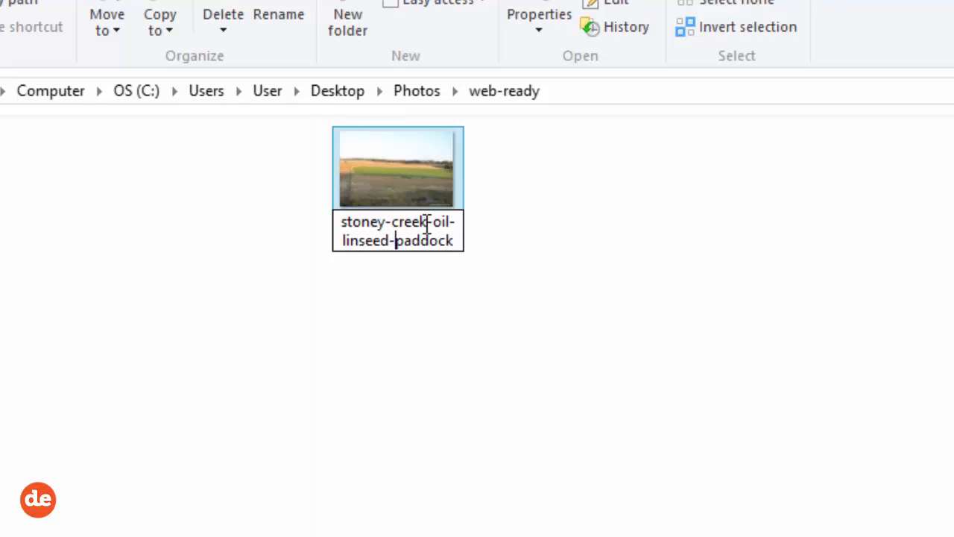
pyautogui.press('Return')
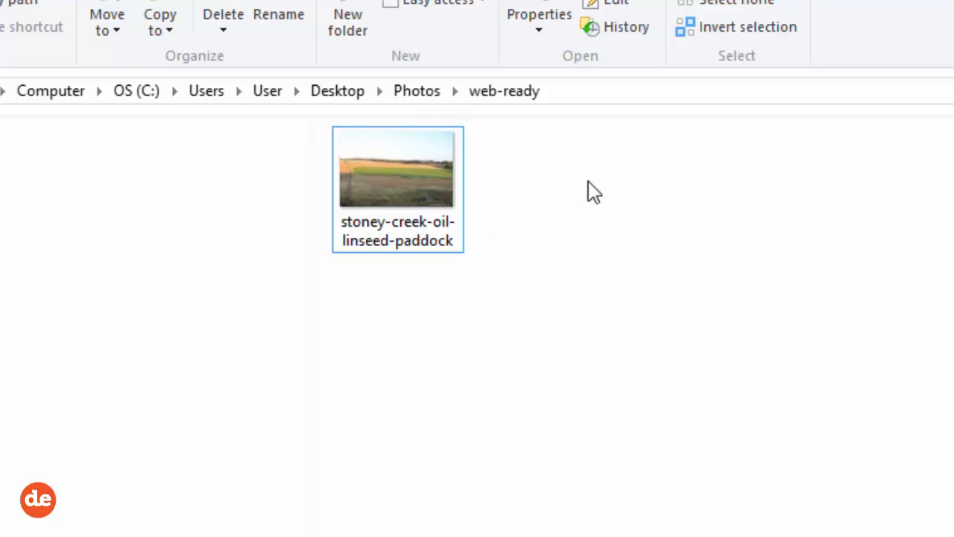
# Step: Check the renamed photo's file details and return to the original photo in Picasa
pyautogui.moveTo(424, 173)
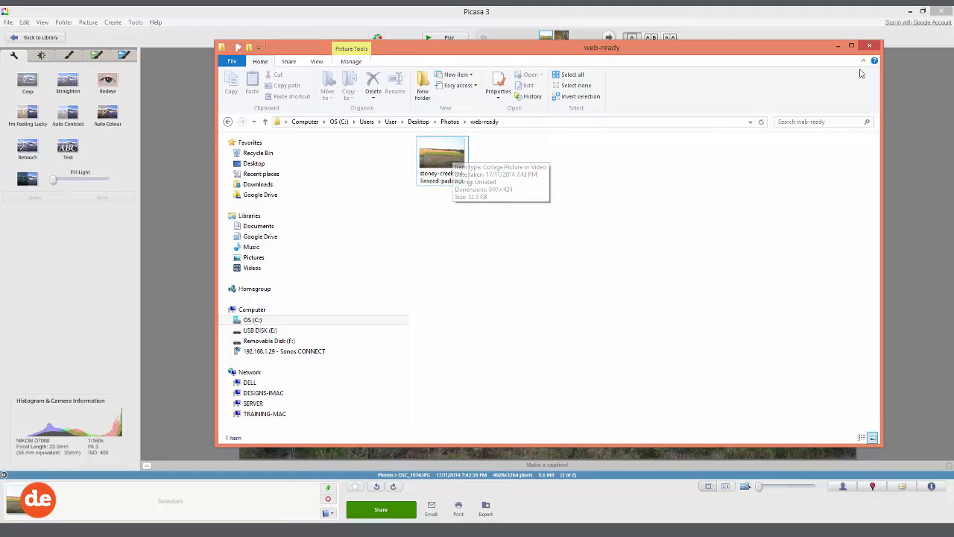
pyautogui.click(870, 46)
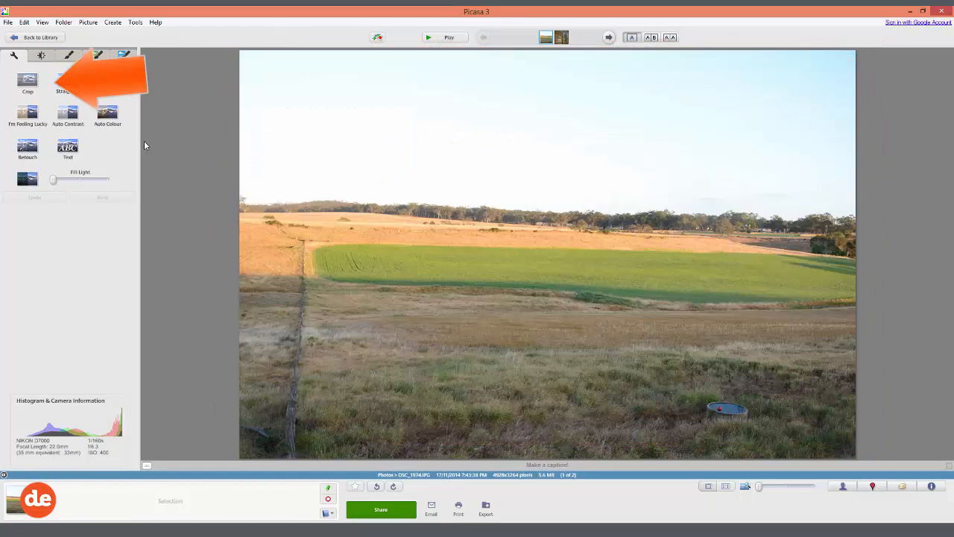
# Step: Crop the photo to about 3962 x 2386 pixels, trimming the sky and the fence line, and apply the crop
pyautogui.click(27, 84)
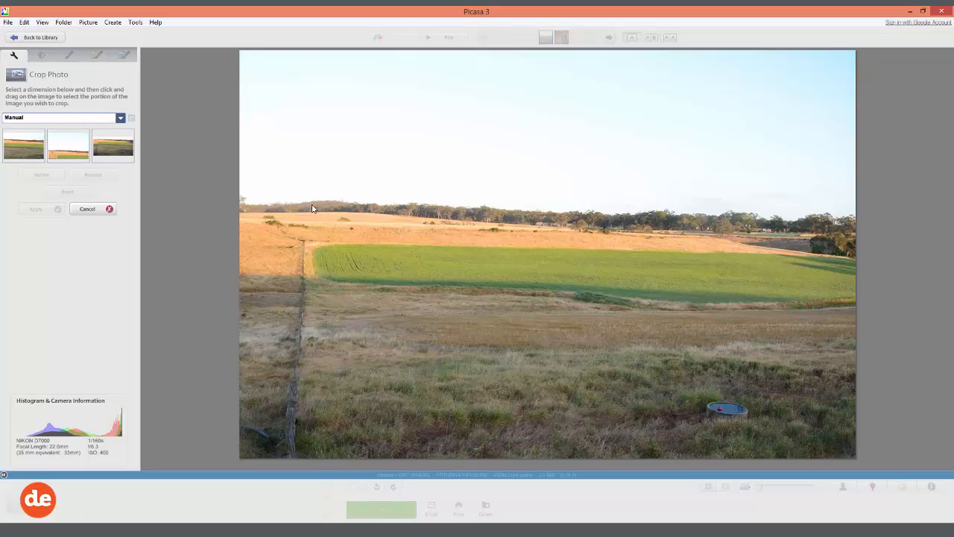
pyautogui.moveTo(315, 142); pyautogui.dragTo(811, 441)
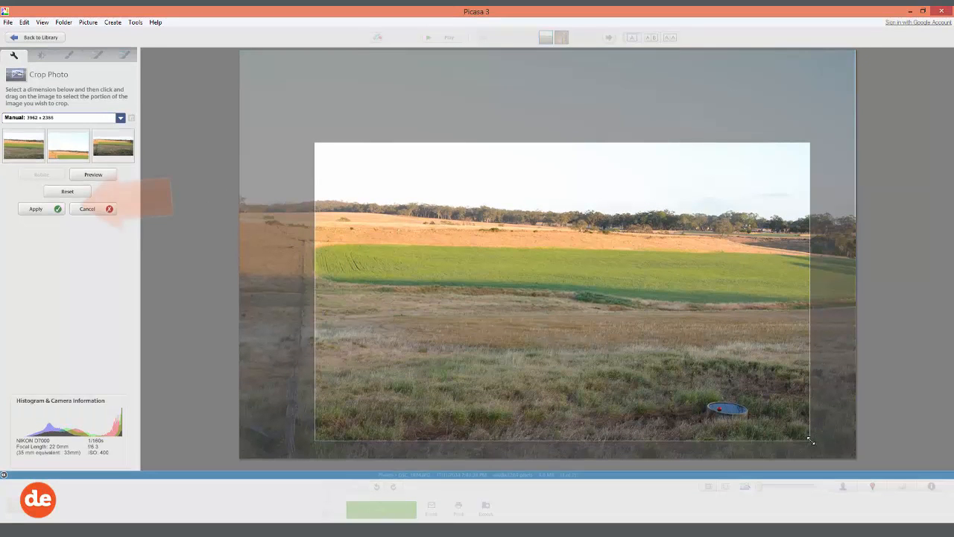
pyautogui.click(36, 209)
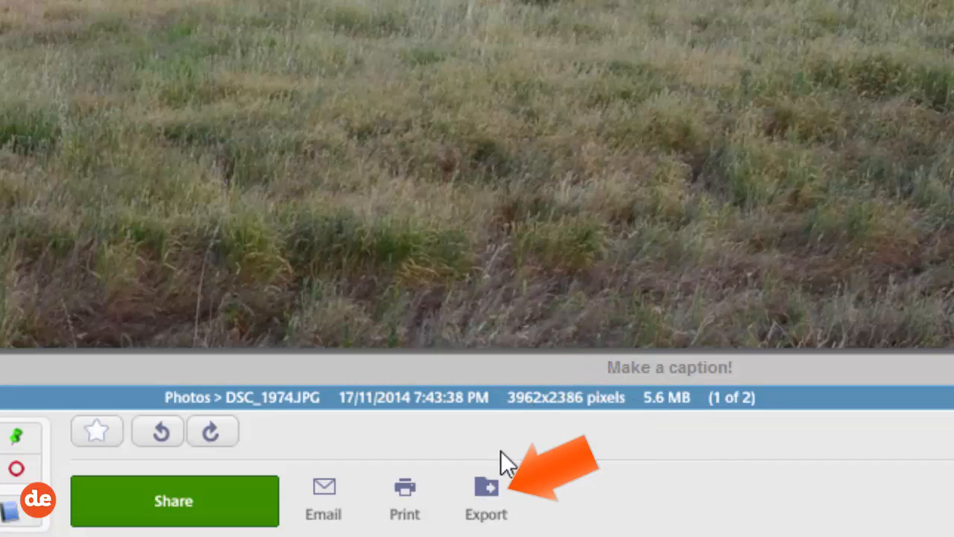
# Step: Export the cropped photo to the web-ready folder at 640 pixels with the stoneycreekoil.com.au watermark
pyautogui.click(487, 509)
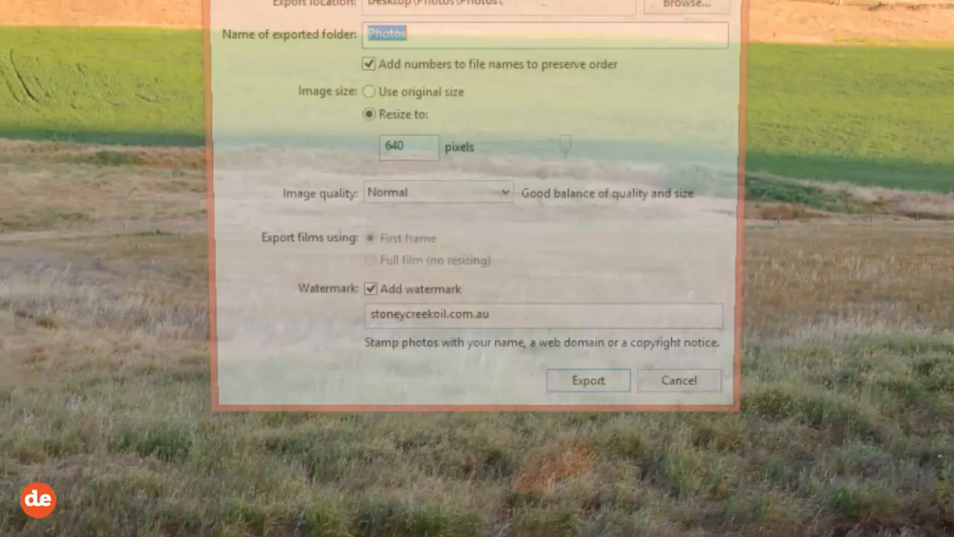
pyautogui.click(418, 146)
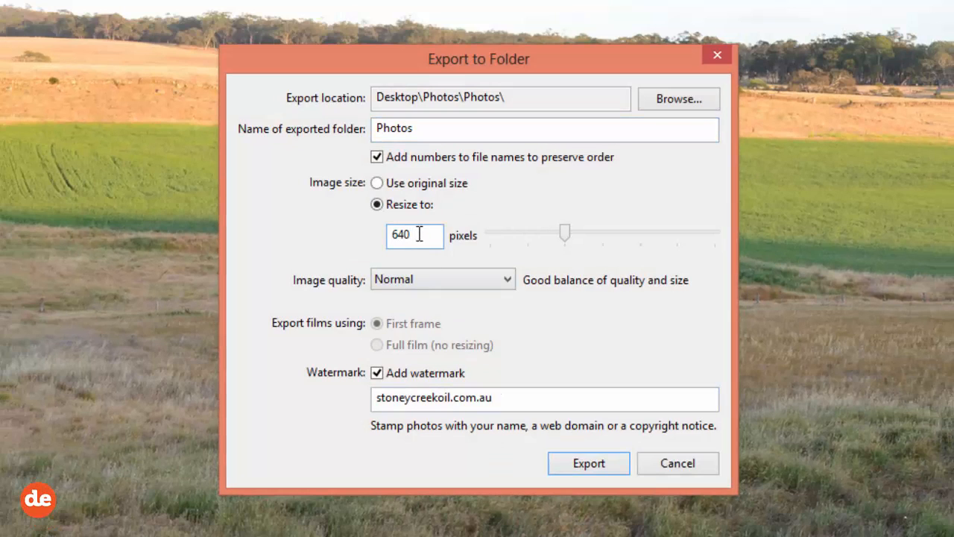
pyautogui.click(445, 128)
pyautogui.press('BackSpace')
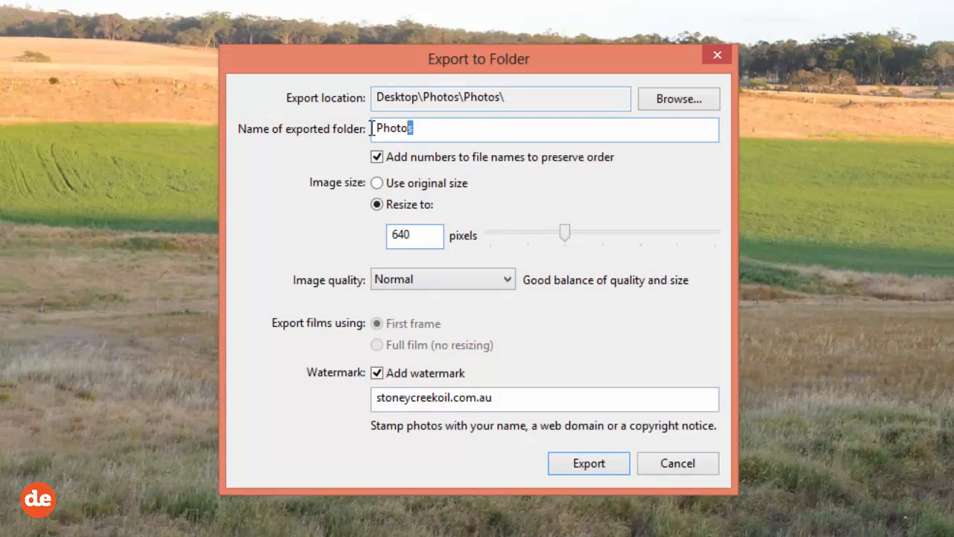
pyautogui.moveTo(445, 128); pyautogui.dragTo(356, 135)
pyautogui.write('web-r')
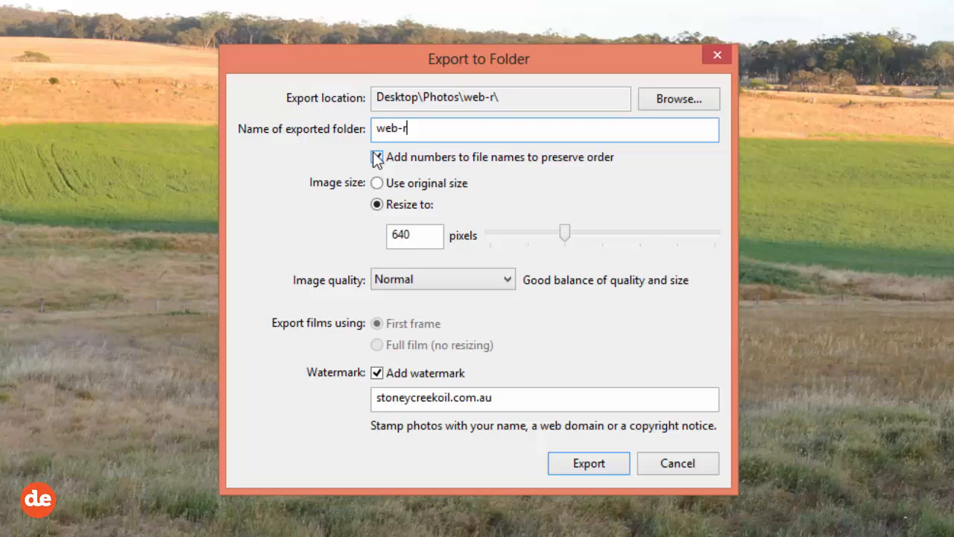
pyautogui.write('eady')
pyautogui.click(377, 158)
pyautogui.click(455, 129)
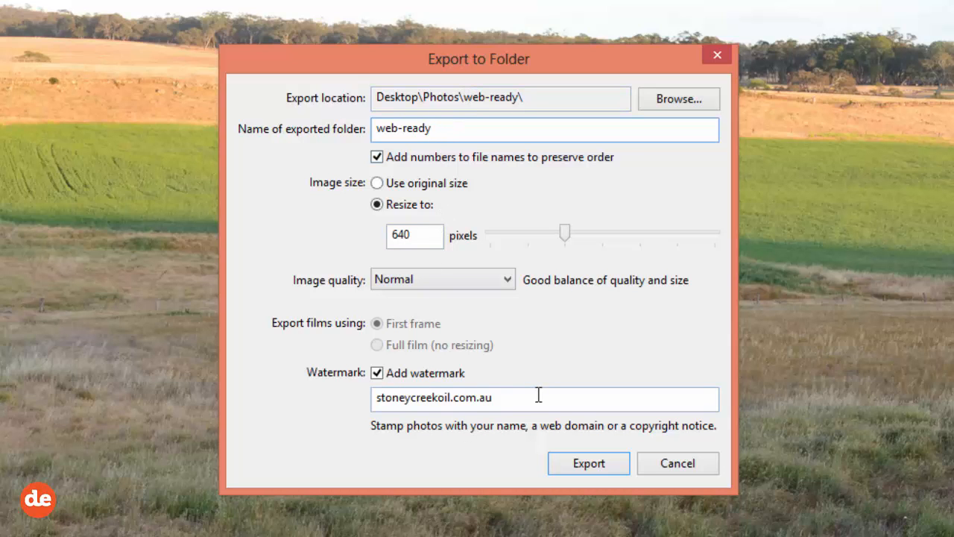
pyautogui.click(585, 463)
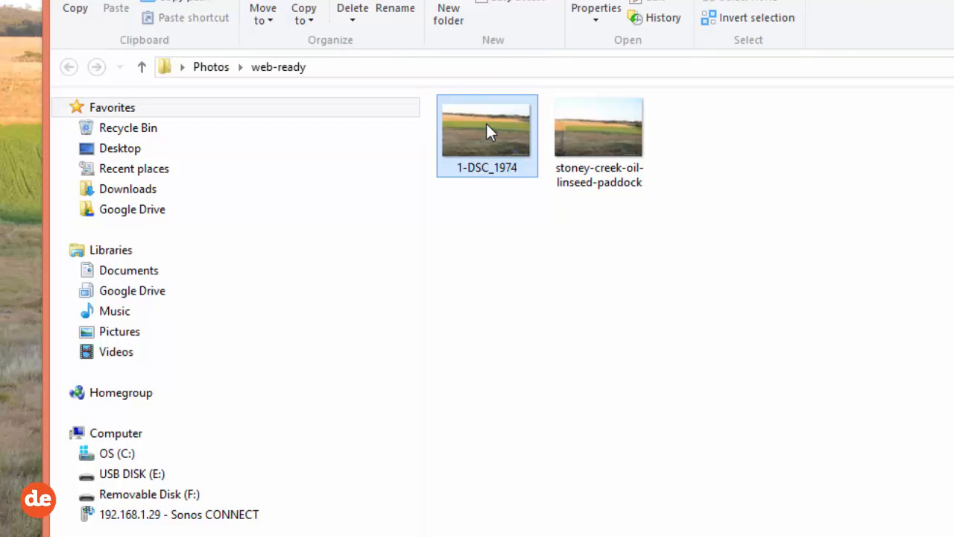
# Step: Check the exported cropped photo 1-DSC_1974 in Picasa Photo Viewer, close it and return to the photo in Picasa
pyautogui.rightClick(486, 128)
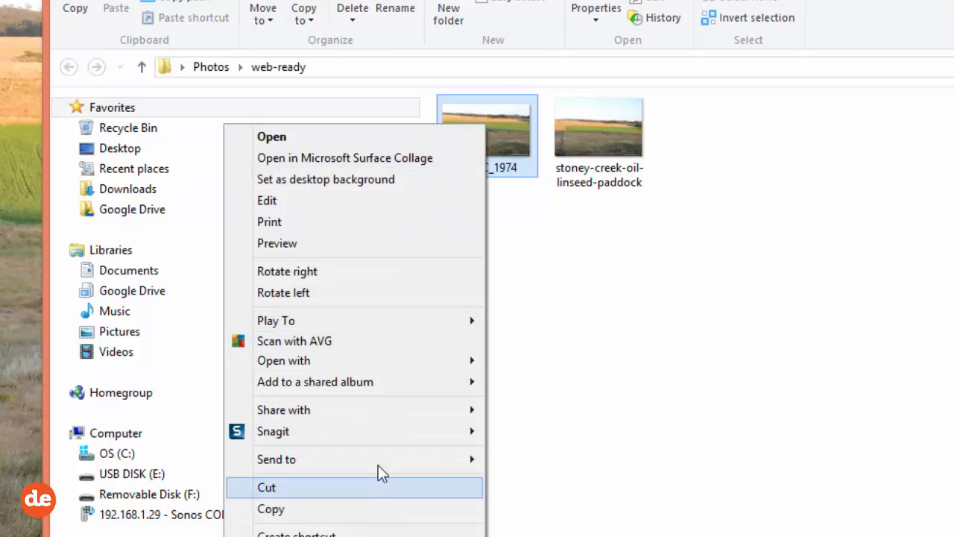
pyautogui.moveTo(379, 360)
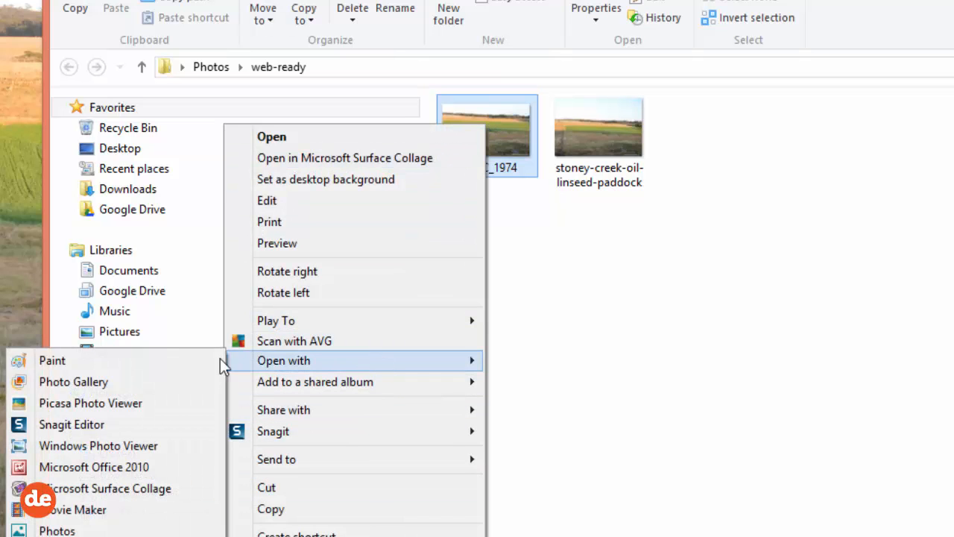
pyautogui.click(73, 401)
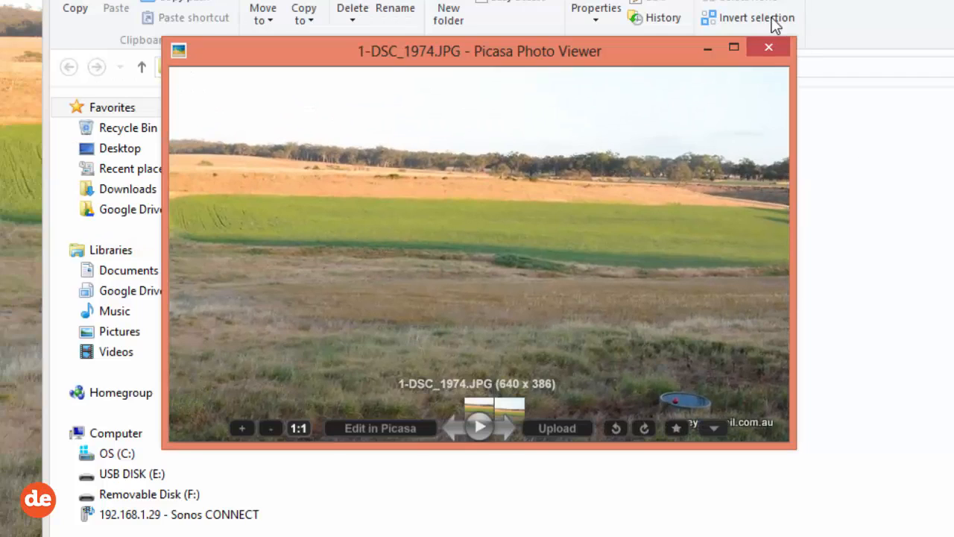
pyautogui.click(770, 49)
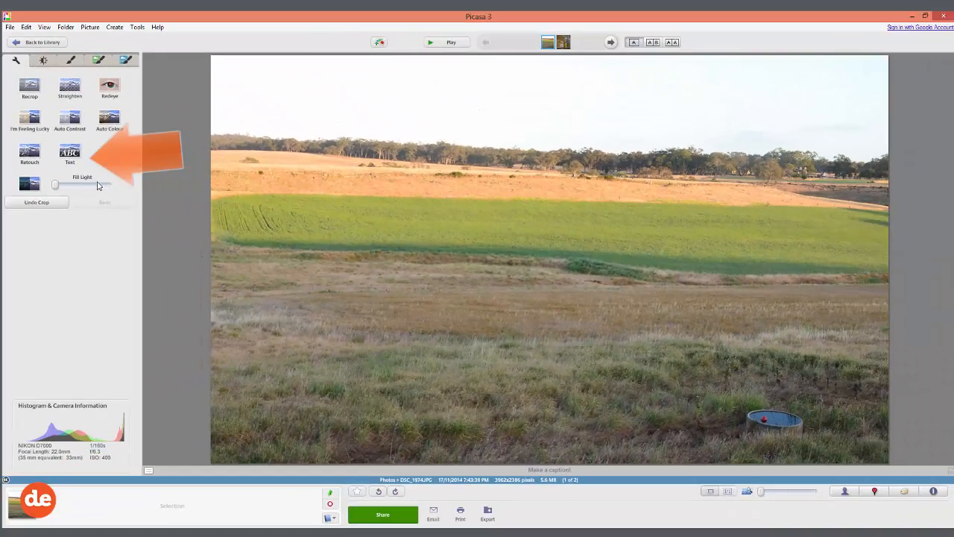
# Step: Add the text "Stoney Creek Oil" to the cropped photo and place it in the photo's lower-left corner
pyautogui.click(68, 153)
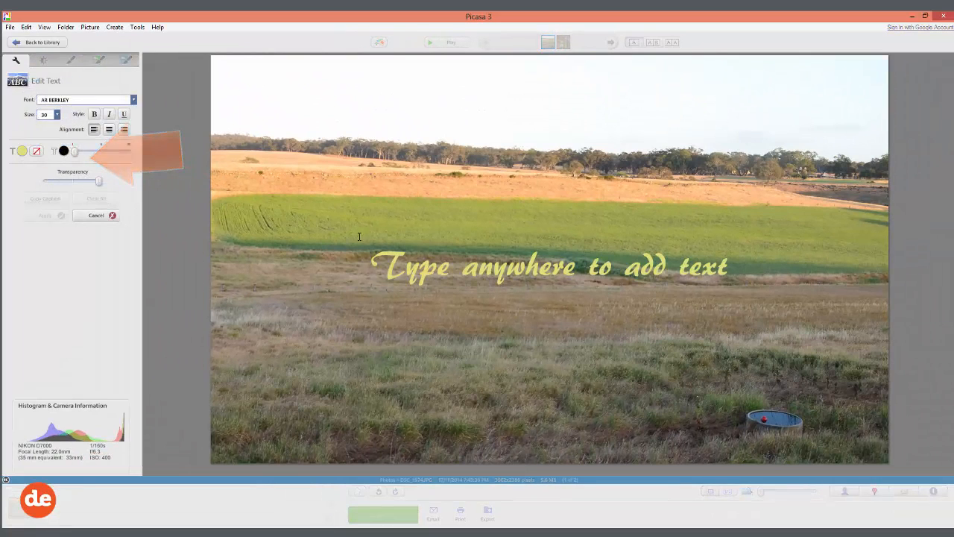
pyautogui.click(514, 268)
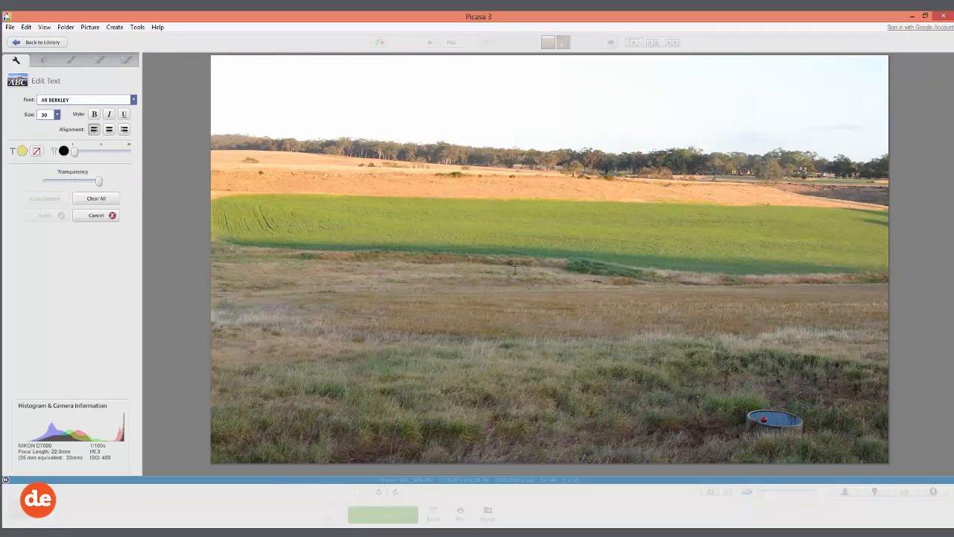
pyautogui.write('Stoney')
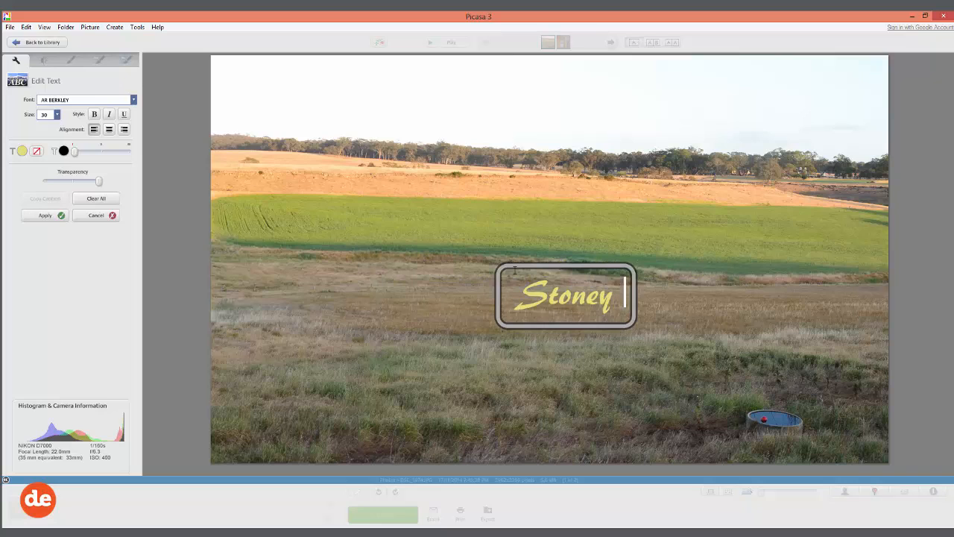
pyautogui.write(' Creek Oil')
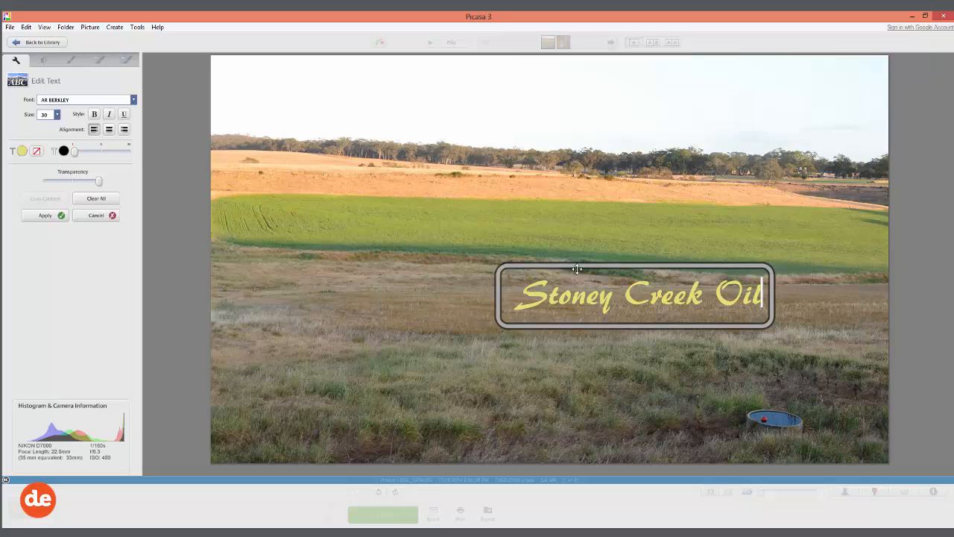
pyautogui.moveTo(577, 268); pyautogui.dragTo(312, 392)
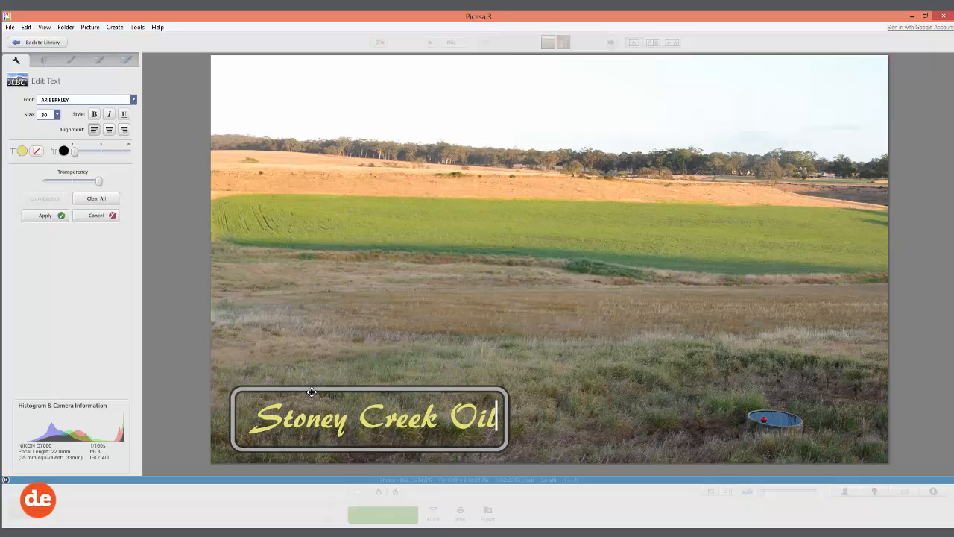
# Step: Enlarge the caption to size 48, reposition it inside the photo, give it a thin black outline and apply the text
pyautogui.click(56, 114)
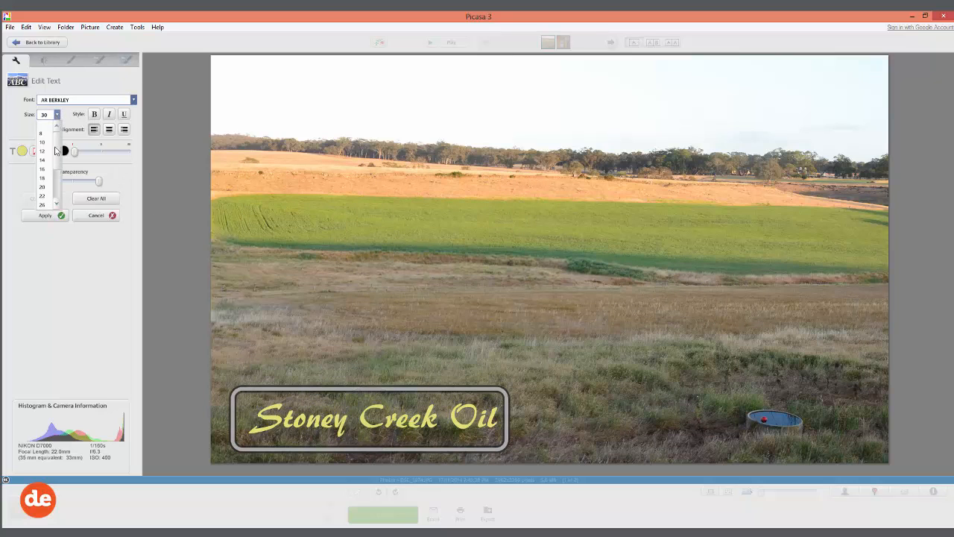
pyautogui.scroll(-2, 56, 201)
pyautogui.click(47, 204)
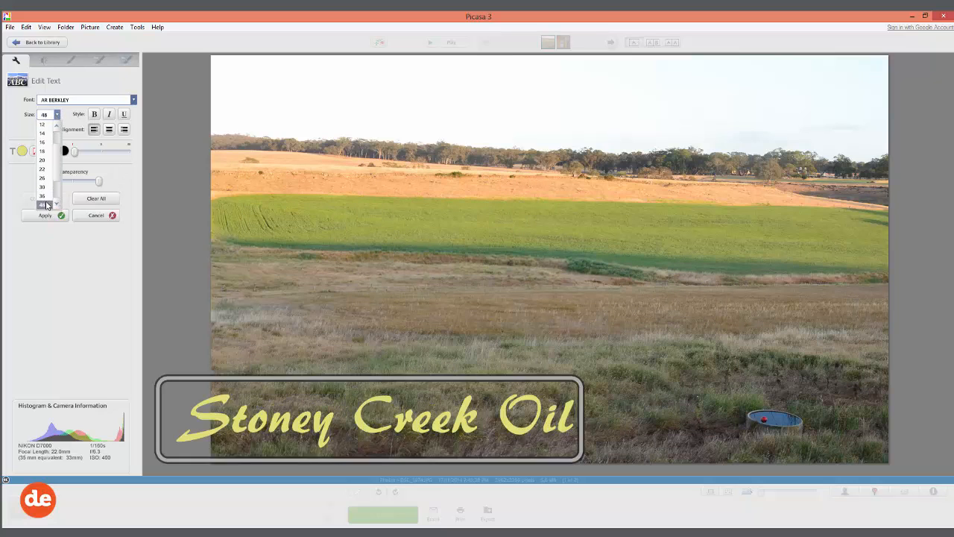
pyautogui.moveTo(269, 377); pyautogui.dragTo(335, 364)
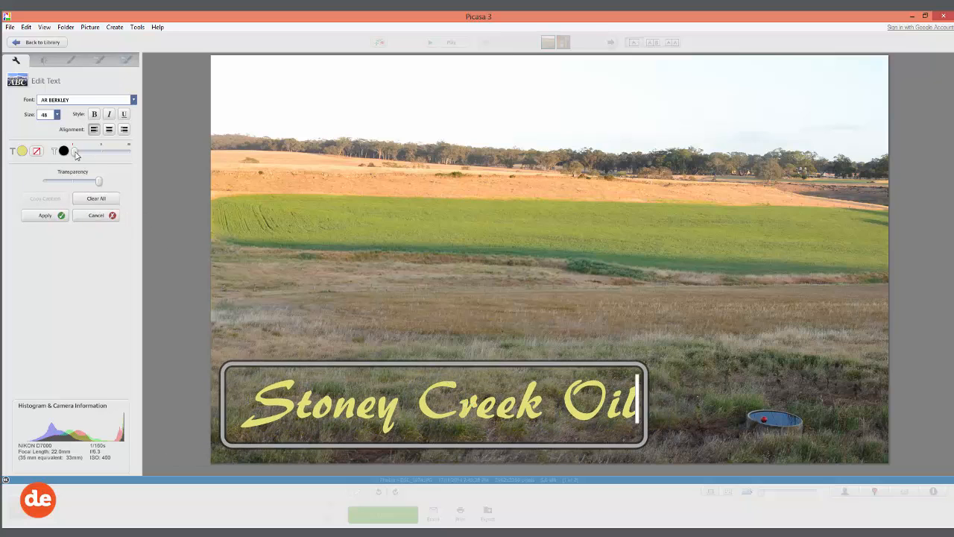
pyautogui.moveTo(74, 151)
pyautogui.mouseDown()
pyautogui.moveTo(94, 153)
pyautogui.moveTo(80, 156)
pyautogui.mouseUp()
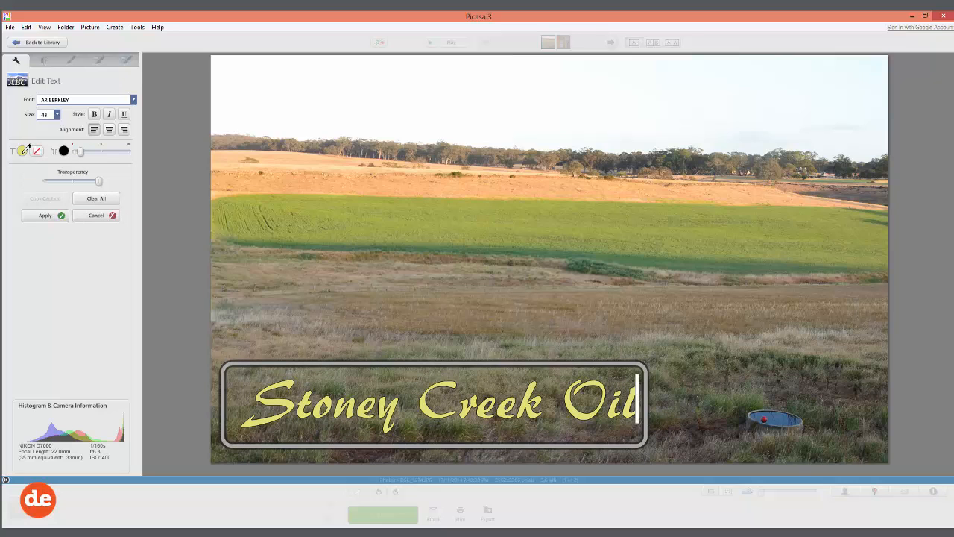
pyautogui.click(45, 221)
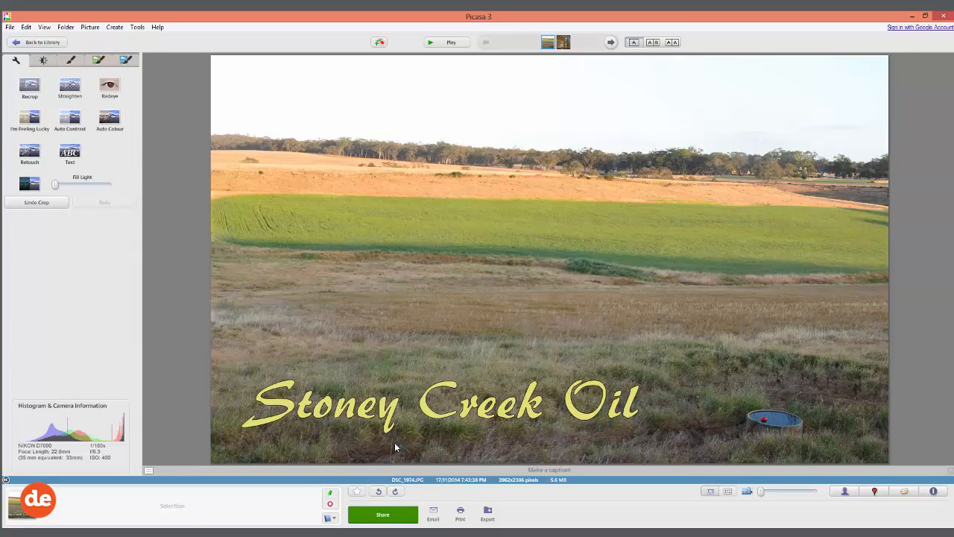
# Step: Export the captioned photo to the web-ready folder without a watermark, resized to 800 pixels
pyautogui.click(488, 513)
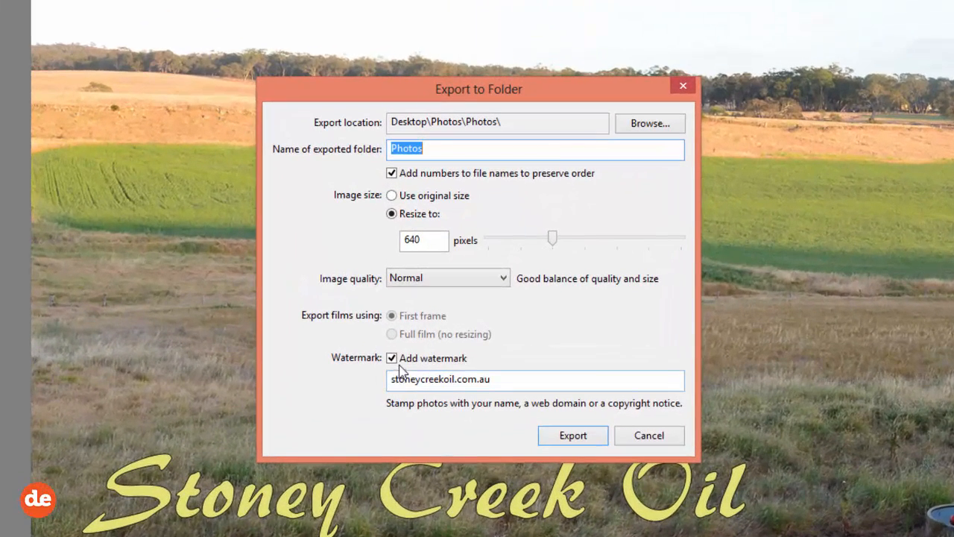
pyautogui.click(405, 345)
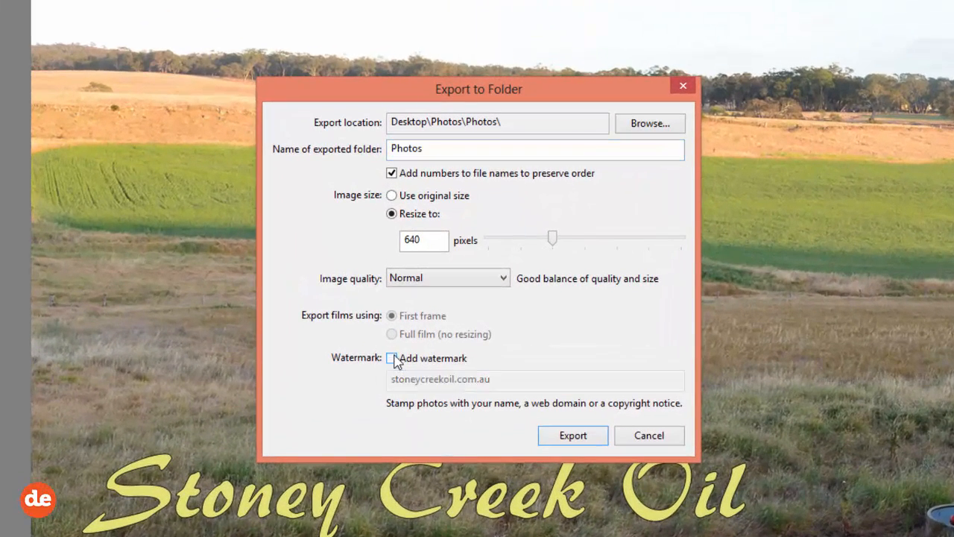
pyautogui.click(586, 239)
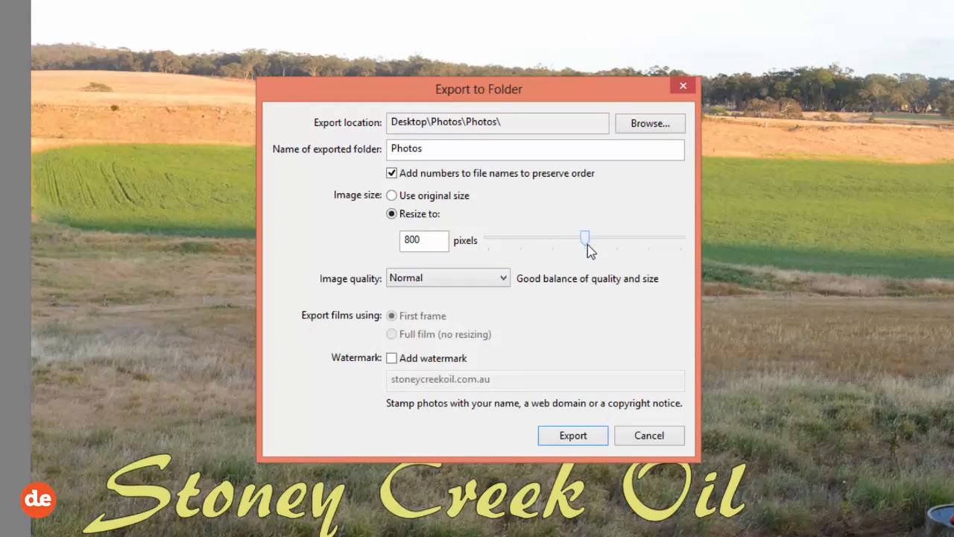
pyautogui.moveTo(425, 146); pyautogui.dragTo(348, 144)
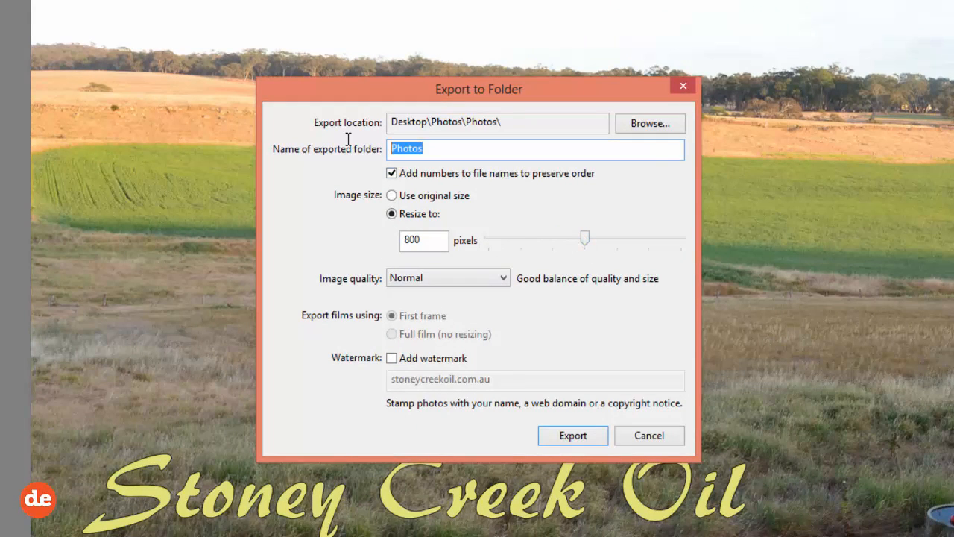
pyautogui.write('web-ready')
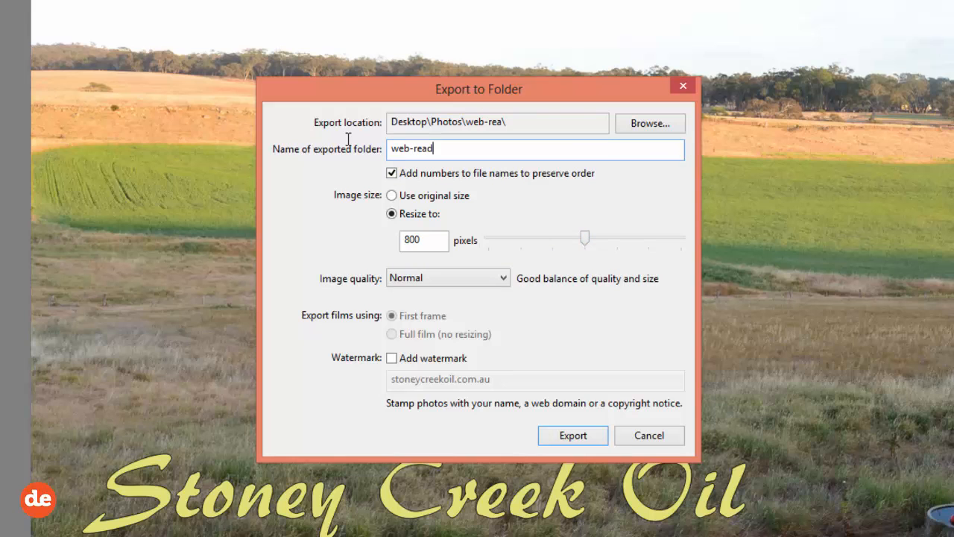
pyautogui.click(572, 440)
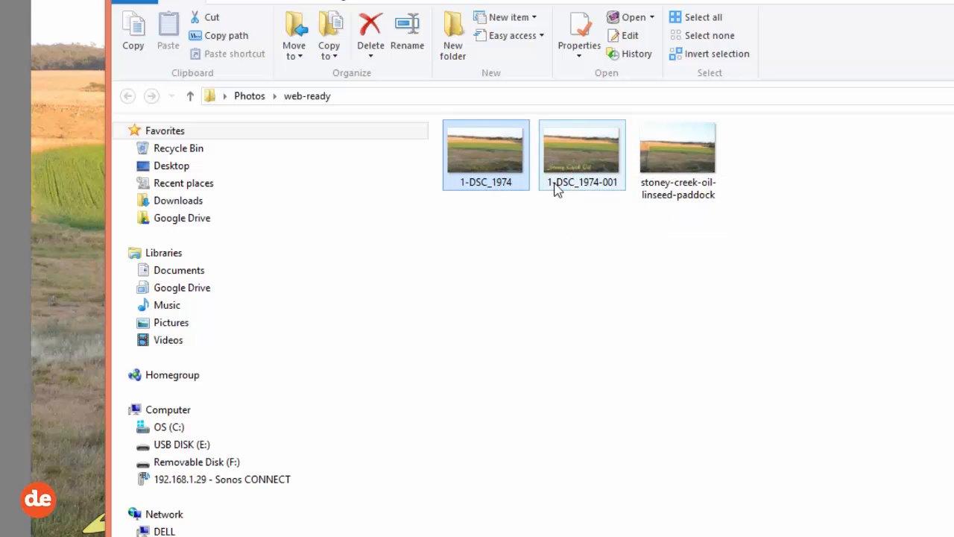
# Step: Select all three exported photos in the web-ready folder
pyautogui.click(762, 242)
pyautogui.moveTo(772, 228); pyautogui.dragTo(465, 149)
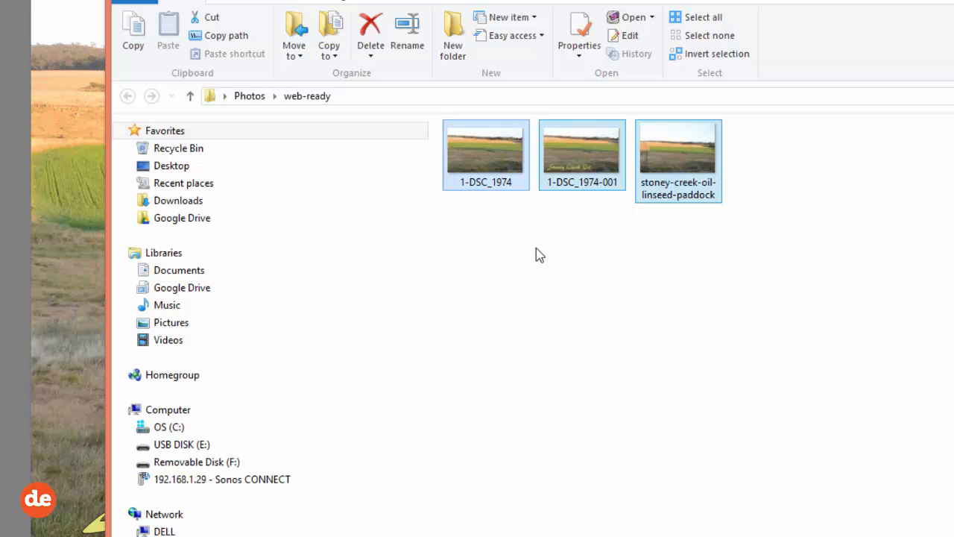